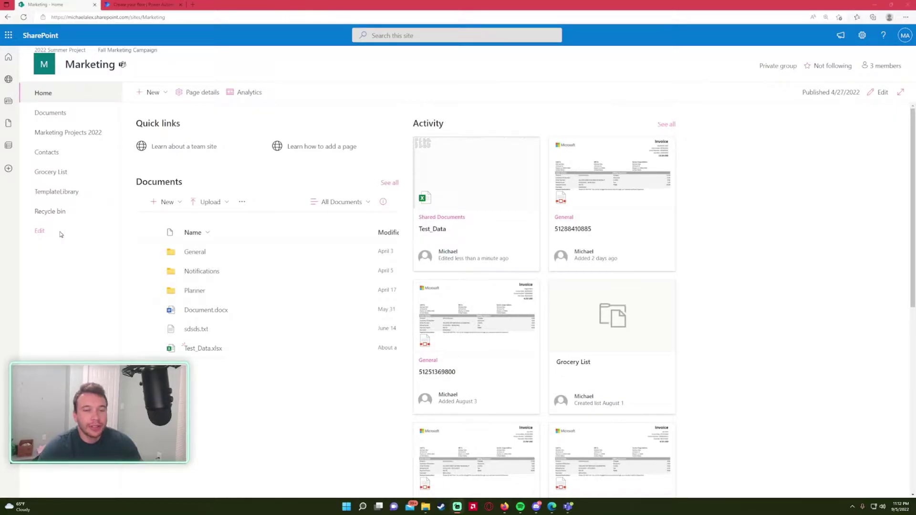
In the site's Documents library, bring up the actions menu for Test_Data.xlsx.
{"action": "left_click", "coordinate": [72, 118]}
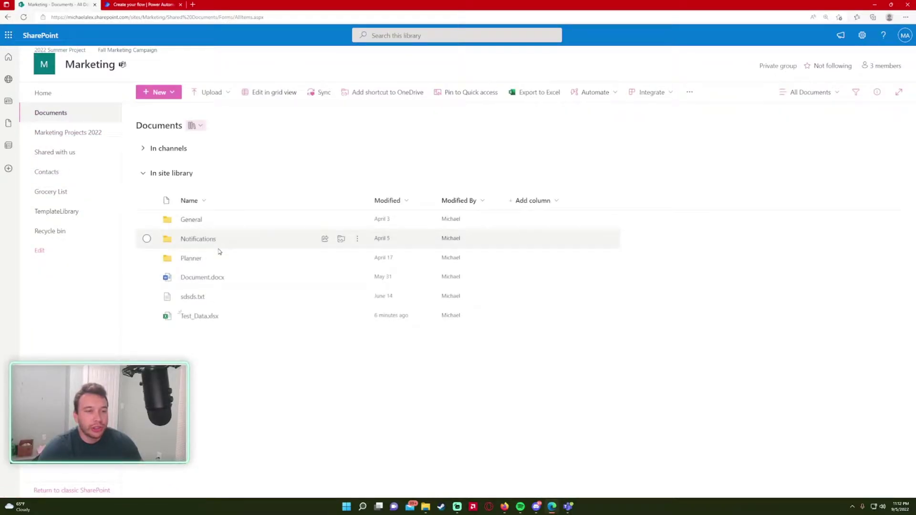
{"action": "mouse_move", "coordinate": [212, 317]}
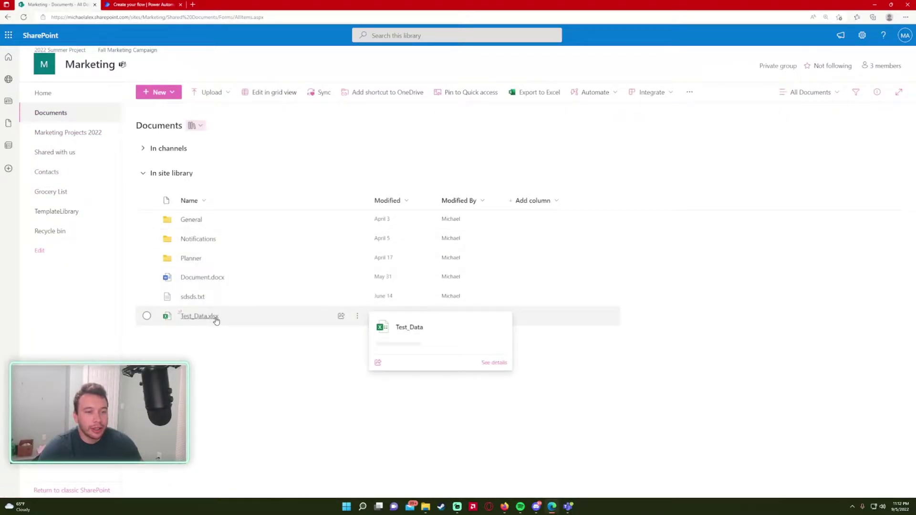
{"action": "left_click", "coordinate": [357, 317]}
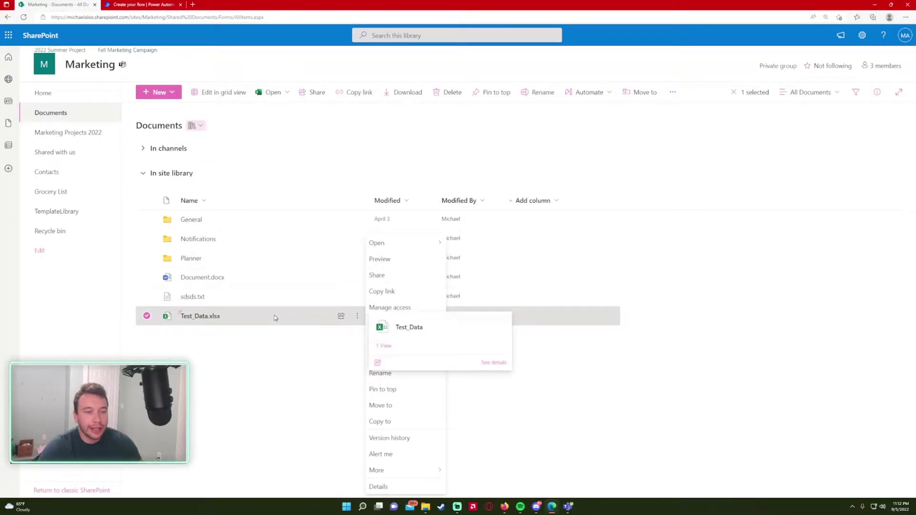
Open Test_Data.xlsx in the browser and zoom in on the sheet.
{"action": "mouse_move", "coordinate": [419, 243]}
{"action": "left_click", "coordinate": [473, 245]}
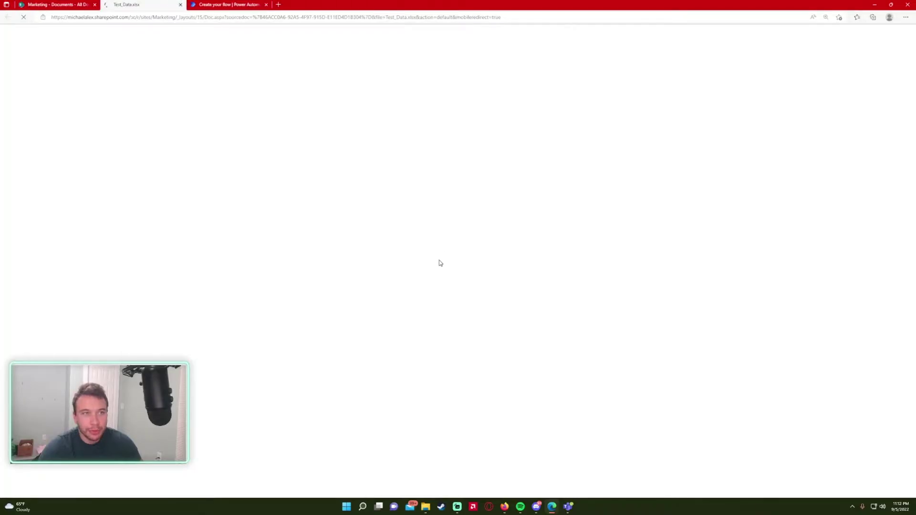
{"action": "key", "text": "ctrl+plus"}
{"action": "key", "text": "ctrl+plus"}
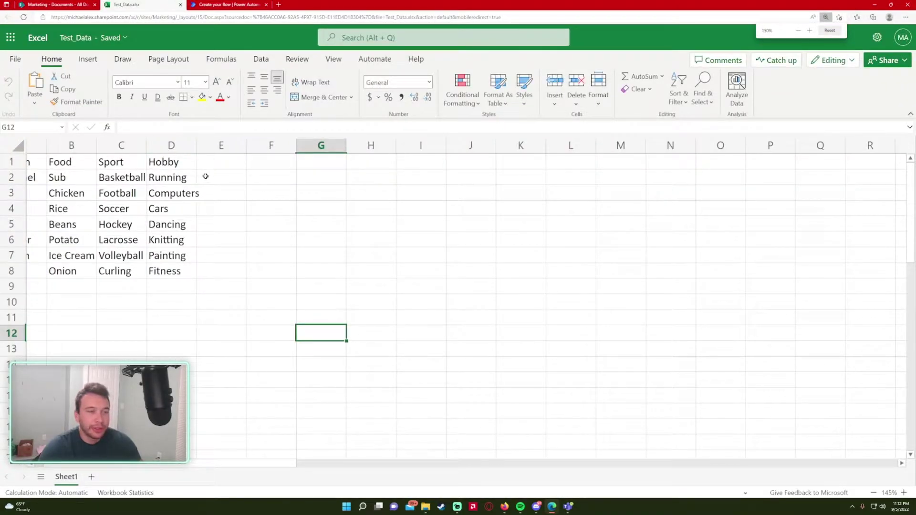
Select cells across the data range A1:D8, including C3, A2 and D2.
{"action": "left_click", "coordinate": [117, 192]}
{"action": "left_click_drag", "start_coordinate": [289, 465], "coordinate": [275, 464]}
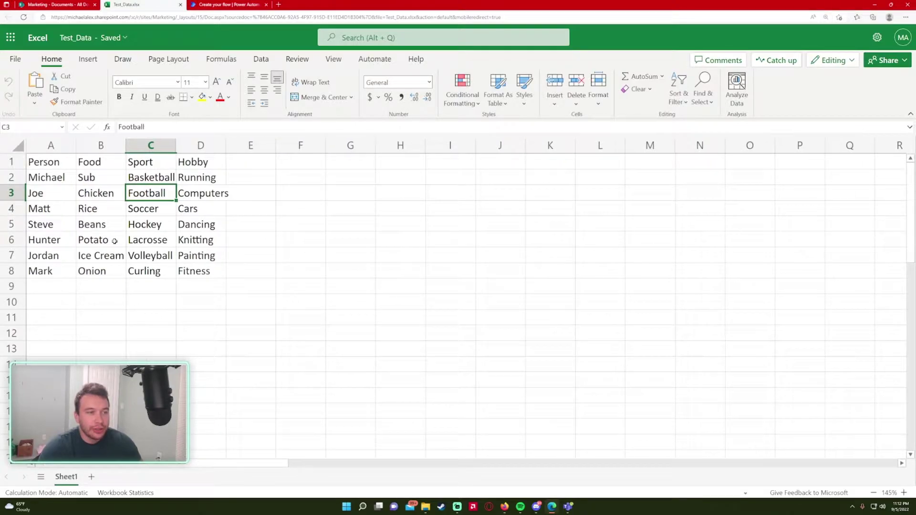
{"action": "left_click_drag", "start_coordinate": [45, 165], "coordinate": [203, 168]}
{"action": "left_click_drag", "start_coordinate": [202, 270], "coordinate": [116, 166]}
{"action": "left_click", "coordinate": [54, 179]}
{"action": "left_click", "coordinate": [193, 182]}
Inspect the Person, Food, Sport and Hobby headers and data rows down to D8.
{"action": "left_click_drag", "start_coordinate": [47, 163], "coordinate": [143, 162]}
{"action": "left_click", "coordinate": [196, 163]}
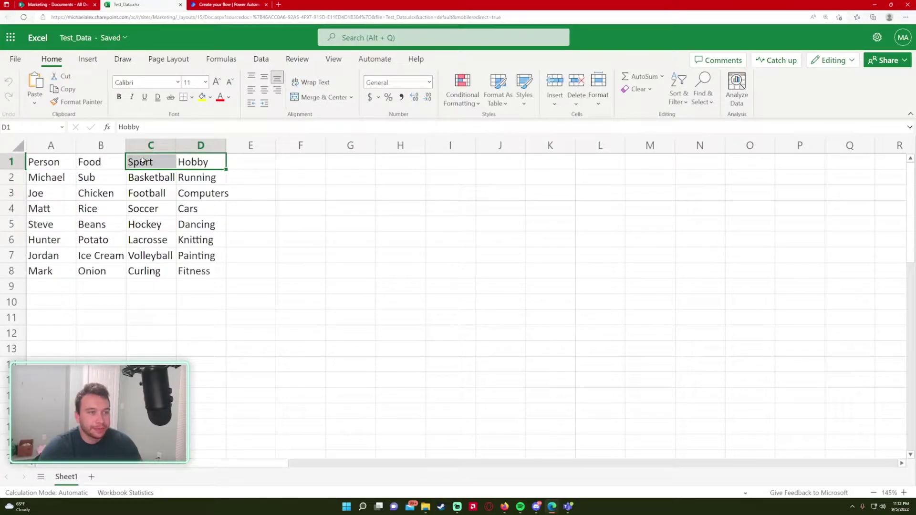
{"action": "left_click", "coordinate": [42, 163]}
{"action": "left_click", "coordinate": [91, 162]}
{"action": "left_click", "coordinate": [145, 162]}
{"action": "left_click", "coordinate": [202, 164]}
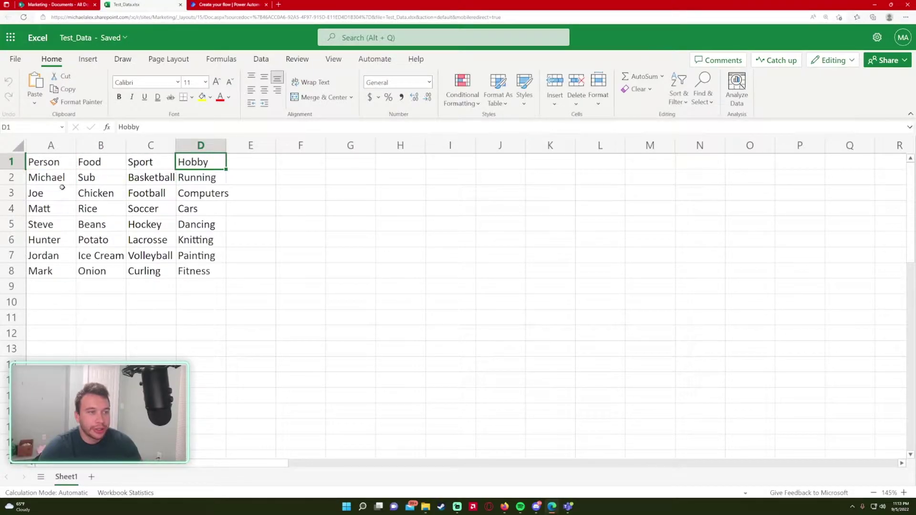
{"action": "left_click_drag", "start_coordinate": [48, 176], "coordinate": [198, 241]}
{"action": "left_click", "coordinate": [198, 273]}
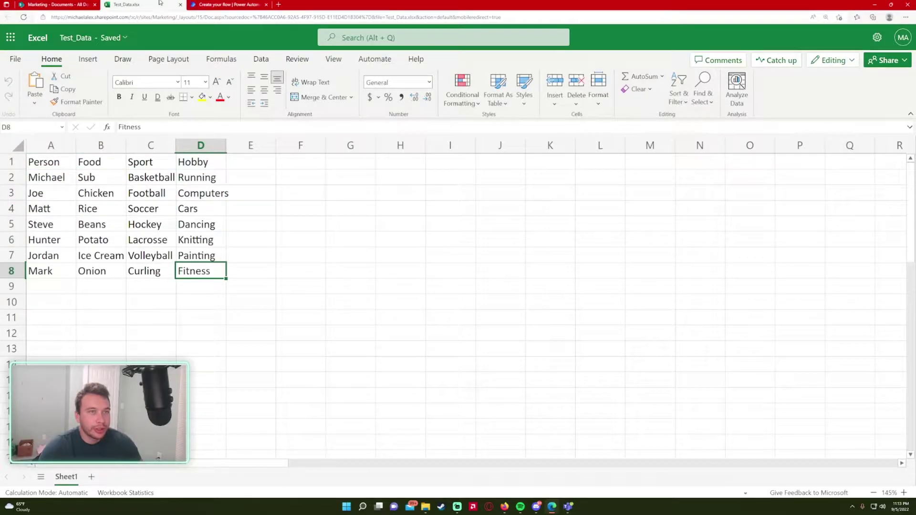
Start a new automated cloud flow named 'Dynamic Excel Table'.
{"action": "left_click", "coordinate": [227, 4]}
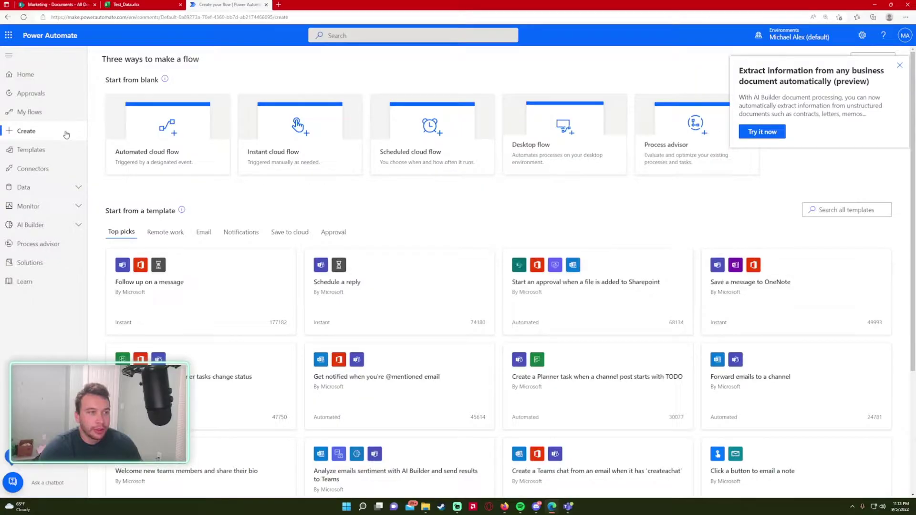
{"action": "left_click", "coordinate": [154, 167]}
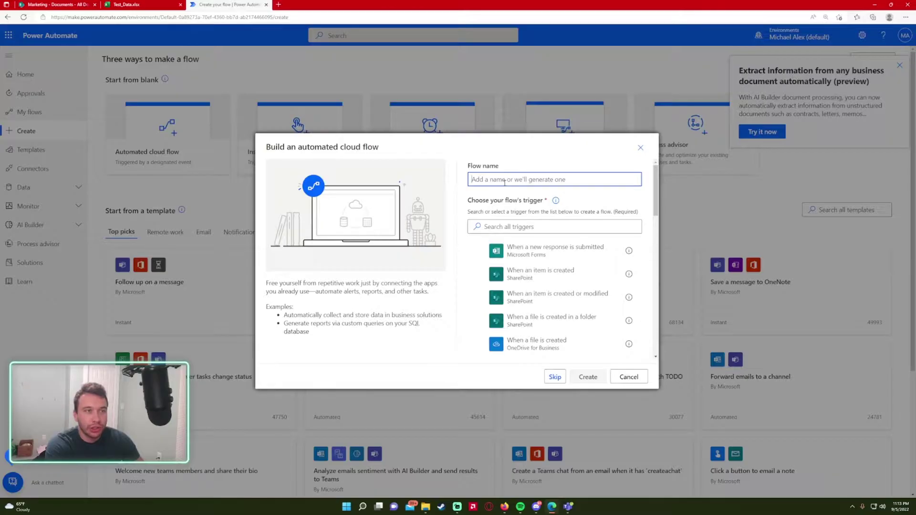
{"action": "type", "text": "Dynamic Excel Table"}
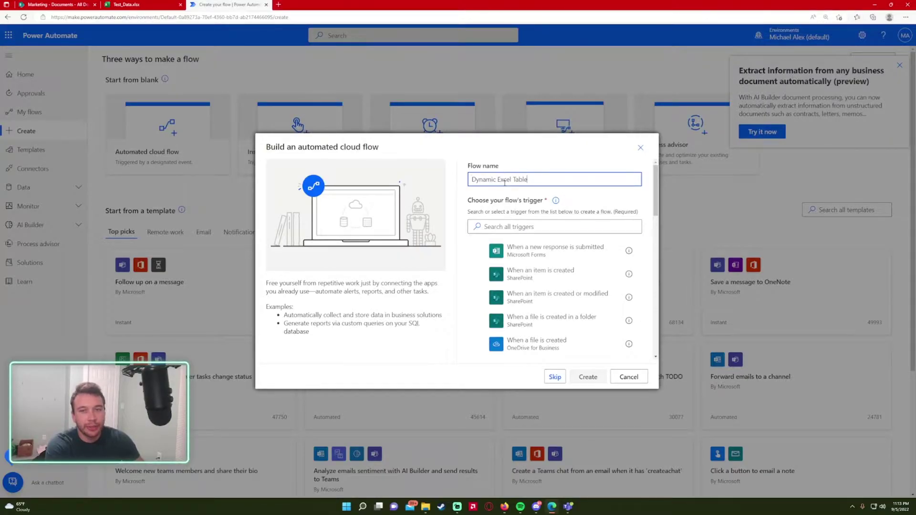
Search the flow's triggers for 'modified'.
{"action": "left_click", "coordinate": [555, 227]}
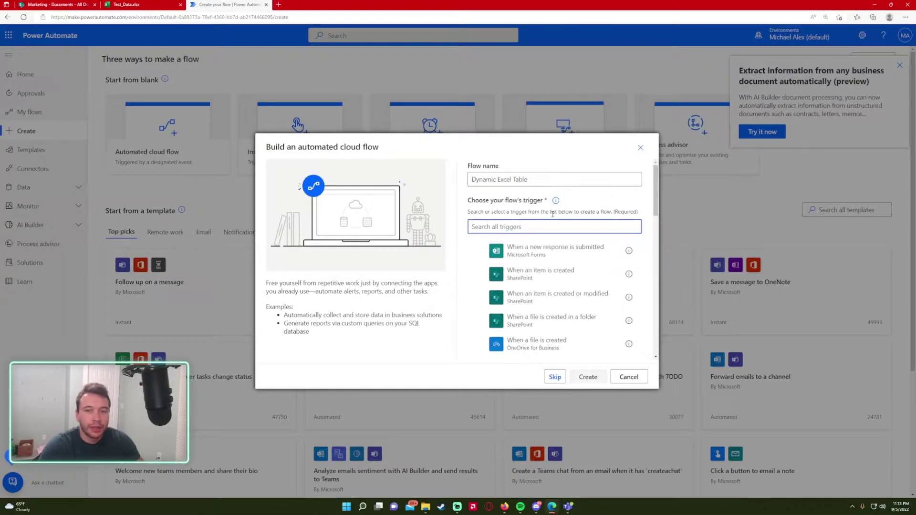
{"action": "type", "text": "sharepoint"}
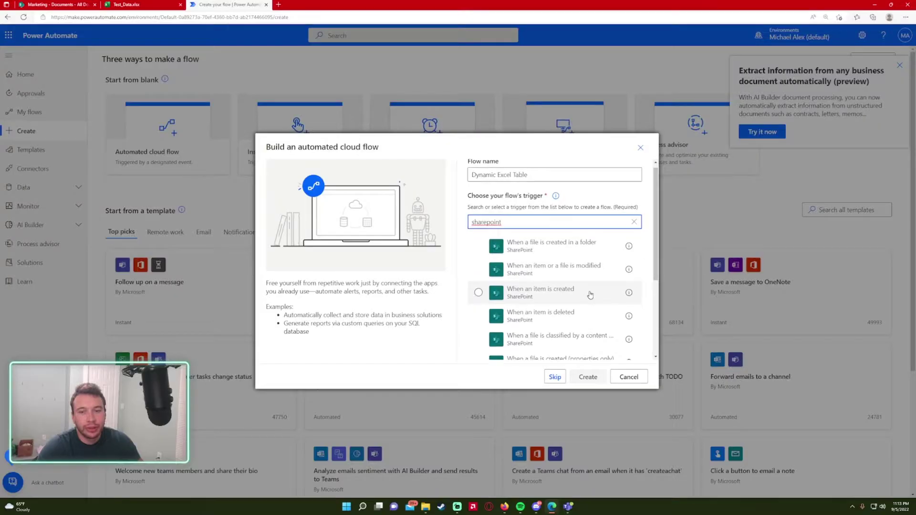
{"action": "scroll", "coordinate": [590, 293], "scroll_direction": "down", "scroll_amount": 1}
{"action": "scroll", "coordinate": [572, 267], "scroll_direction": "up", "scroll_amount": 5}
{"action": "key", "text": "ctrl+a"}
{"action": "type", "text": "modified"}
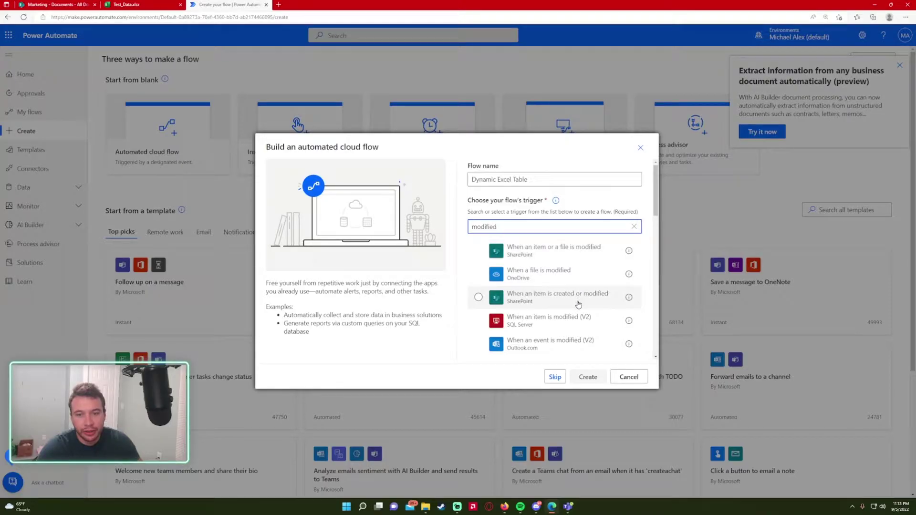
Choose the 'When an item or a file is modified' trigger with the Marketing site and Documents library.
{"action": "left_click", "coordinate": [587, 376]}
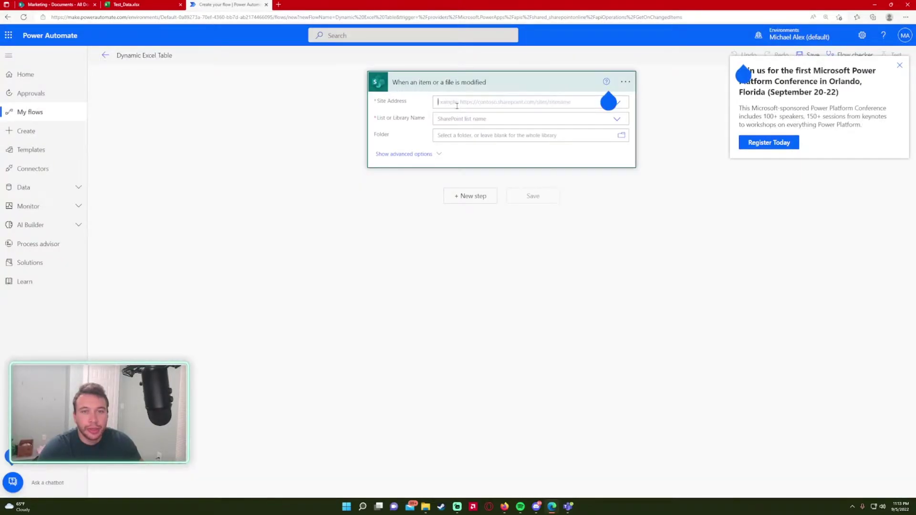
{"action": "left_click", "coordinate": [456, 105]}
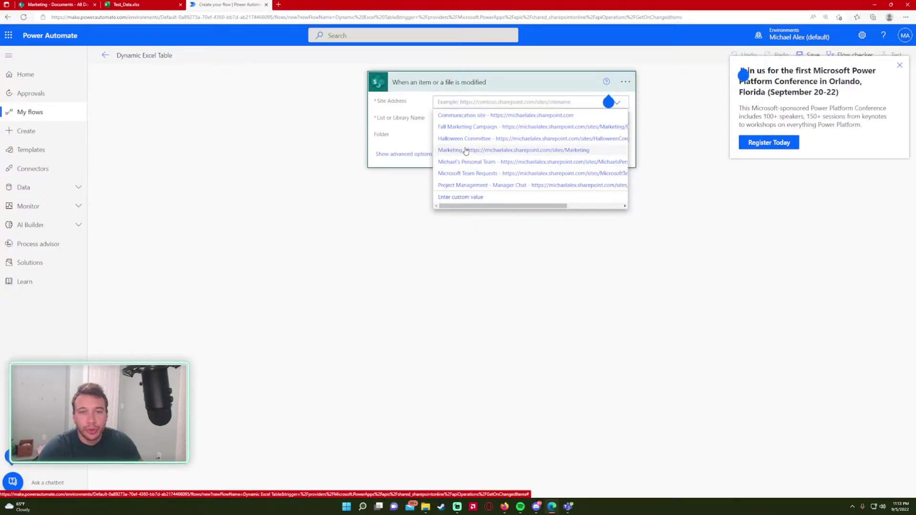
{"action": "left_click", "coordinate": [464, 150]}
{"action": "left_click", "coordinate": [455, 119]}
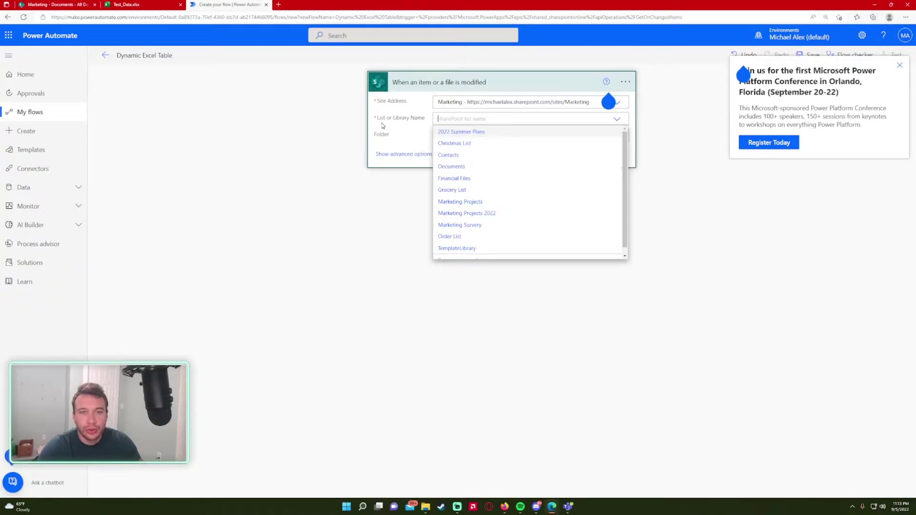
{"action": "left_click", "coordinate": [471, 167]}
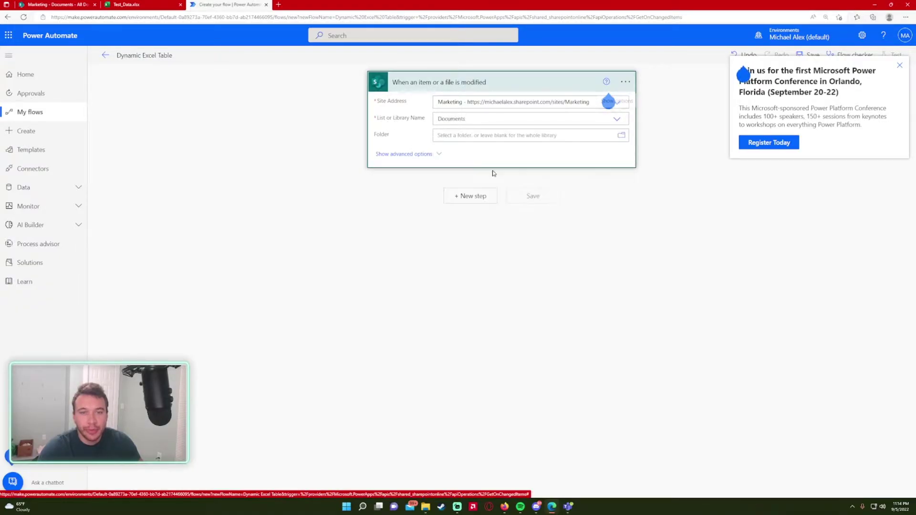
Set the trigger's watched folder to /Shared Documents.
{"action": "left_click", "coordinate": [621, 137]}
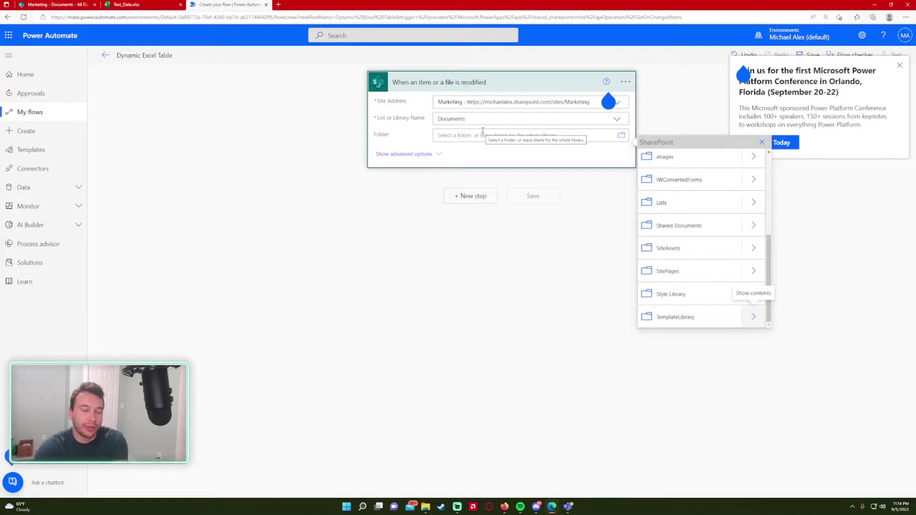
{"action": "left_click", "coordinate": [682, 226]}
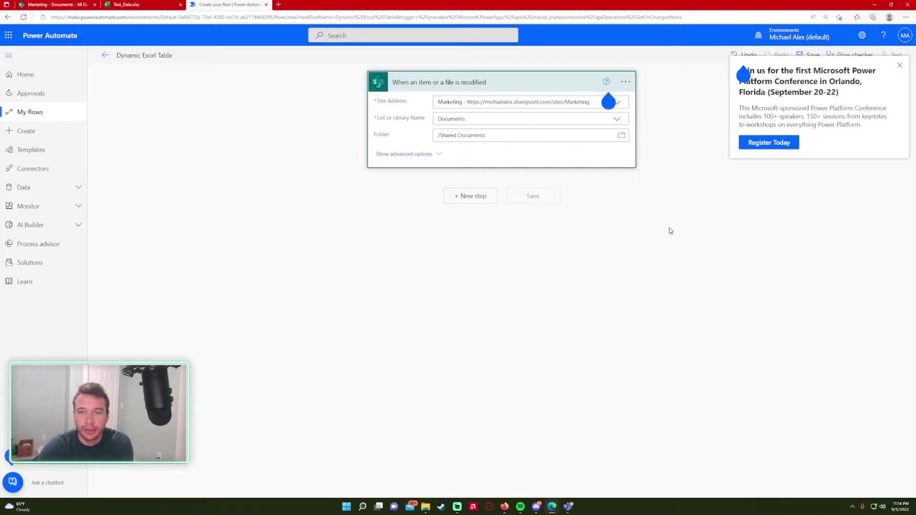
{"action": "left_click", "coordinate": [621, 135]}
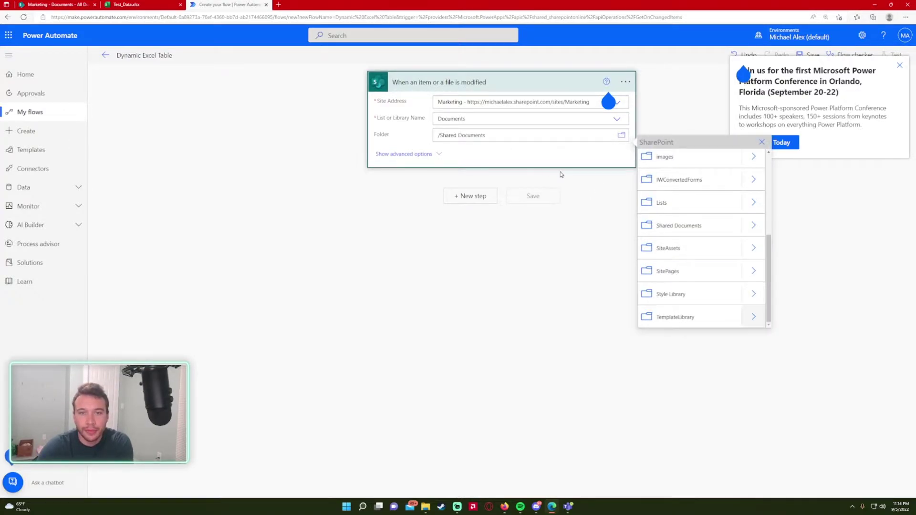
{"action": "left_click", "coordinate": [751, 225]}
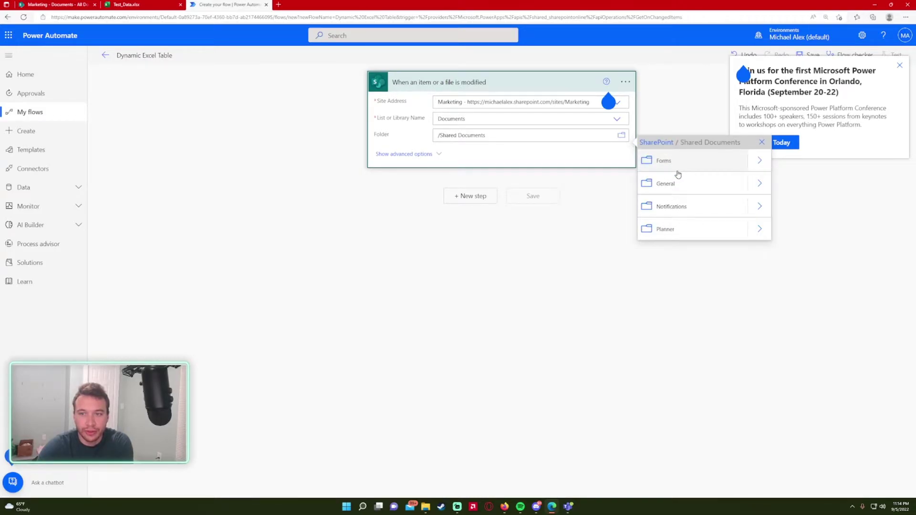
{"action": "left_click", "coordinate": [57, 4]}
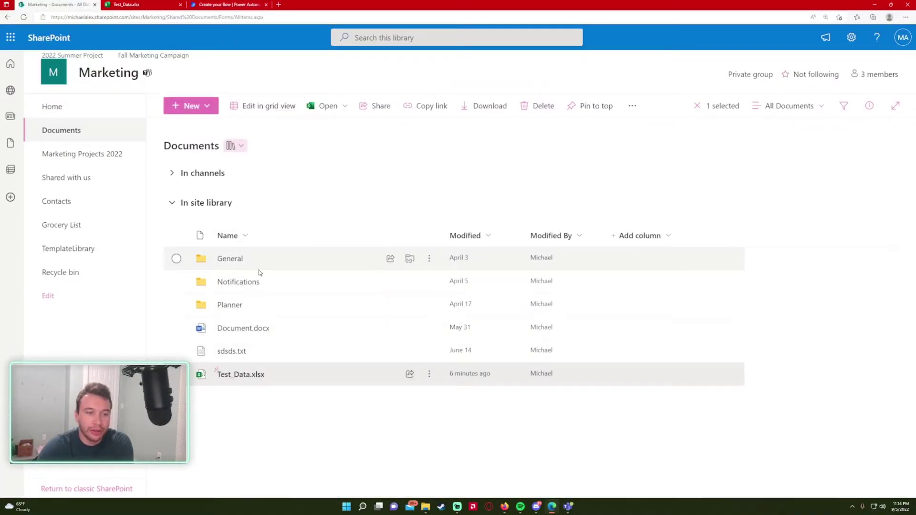
{"action": "left_click", "coordinate": [229, 4]}
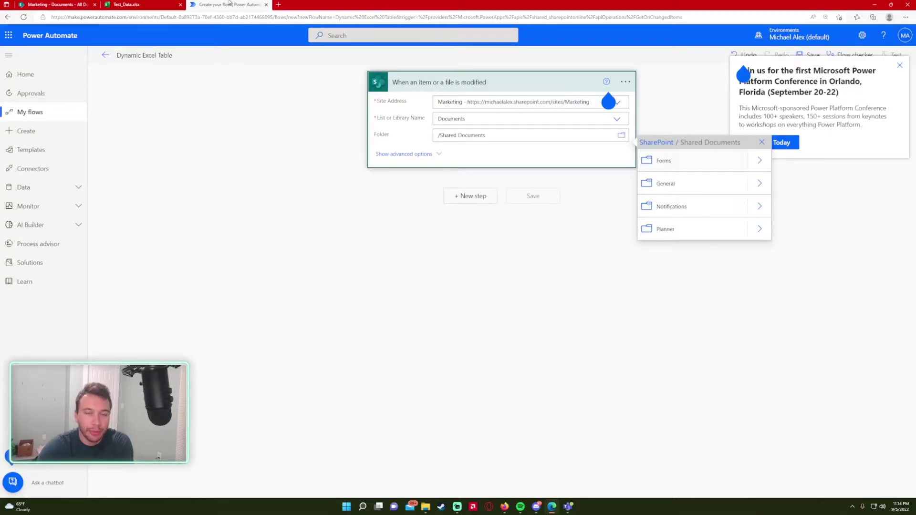
{"action": "left_click", "coordinate": [537, 164]}
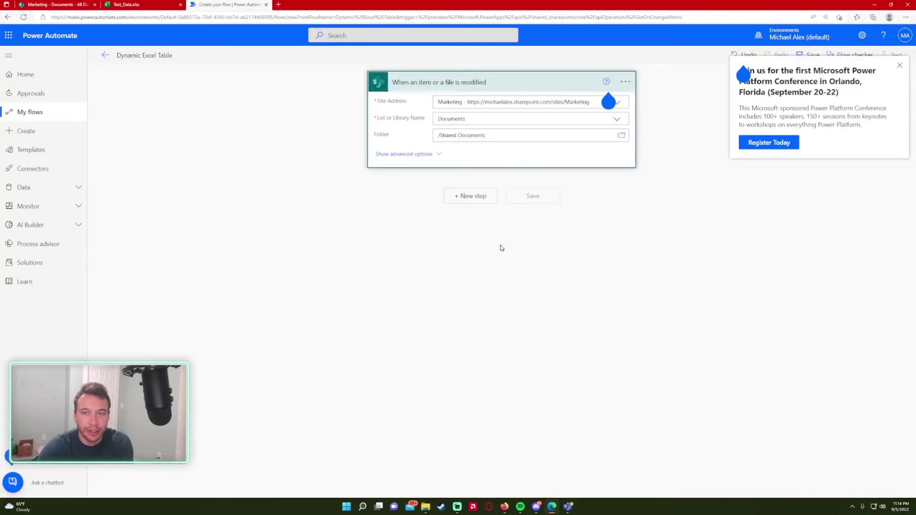
Add the Excel Online (Business) Create table action after the trigger and sign in.
{"action": "left_click", "coordinate": [472, 196]}
{"action": "left_click", "coordinate": [435, 144]}
{"action": "type", "text": "d"}
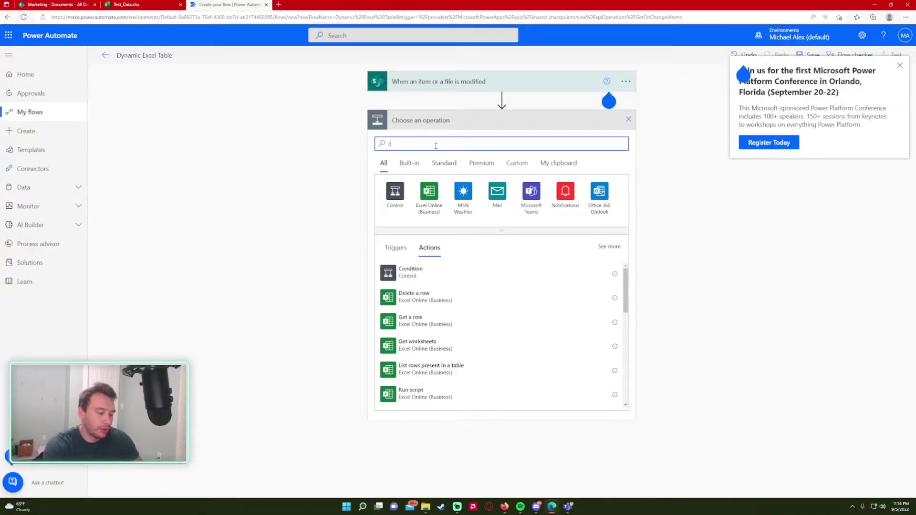
{"action": "type", "text": "reate a tabl"}
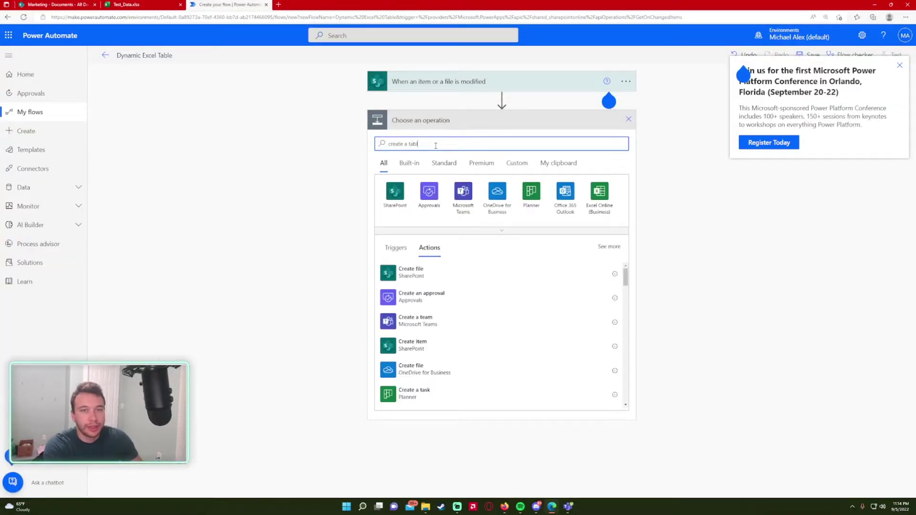
{"action": "type", "text": "e"}
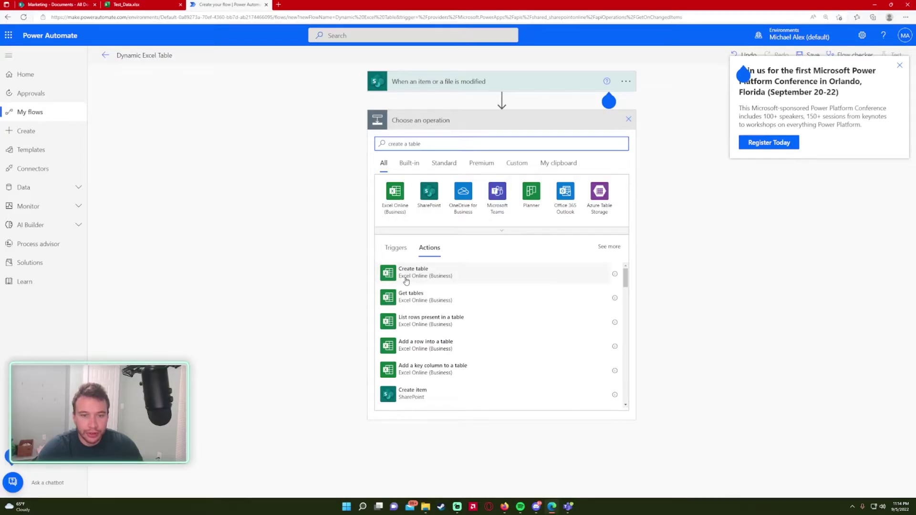
{"action": "left_click", "coordinate": [435, 279]}
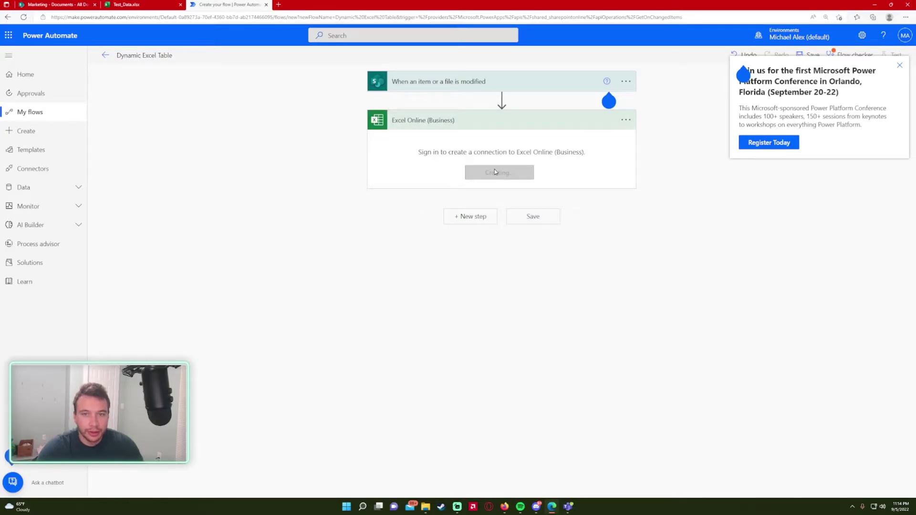
{"action": "left_click", "coordinate": [485, 172]}
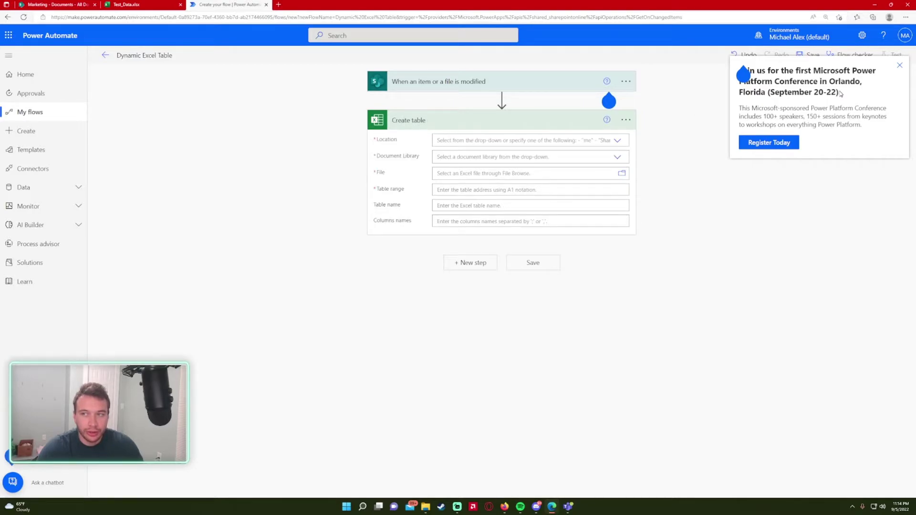
{"action": "left_click", "coordinate": [899, 65]}
{"action": "key", "text": "ctrl+plus"}
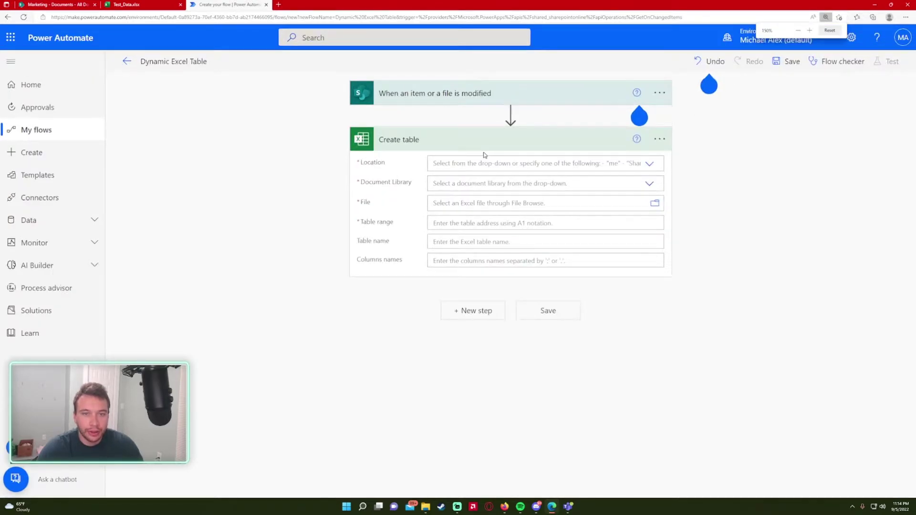
Set Create table's Location to SharePoint Site - Marketing and Document Library to Documents.
{"action": "left_click", "coordinate": [479, 163]}
{"action": "scroll", "coordinate": [488, 205], "scroll_direction": "down", "scroll_amount": 2}
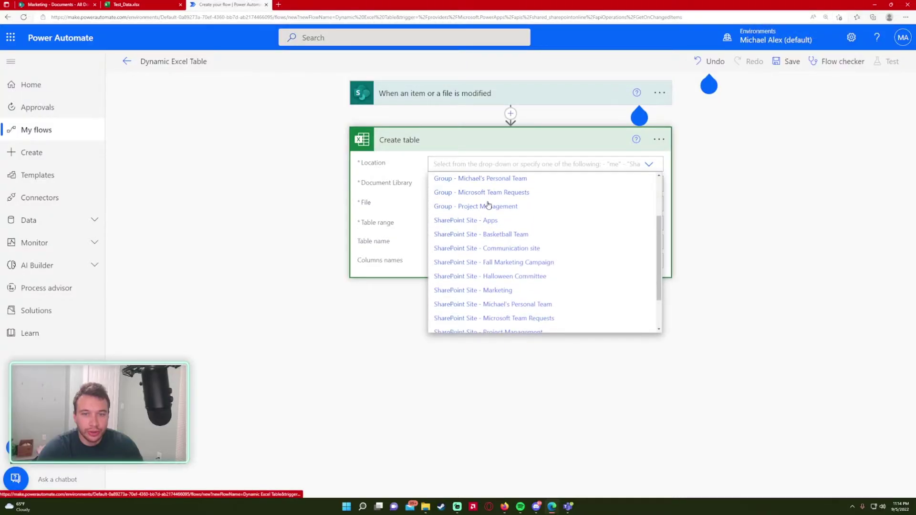
{"action": "scroll", "coordinate": [530, 248], "scroll_direction": "down", "scroll_amount": 1}
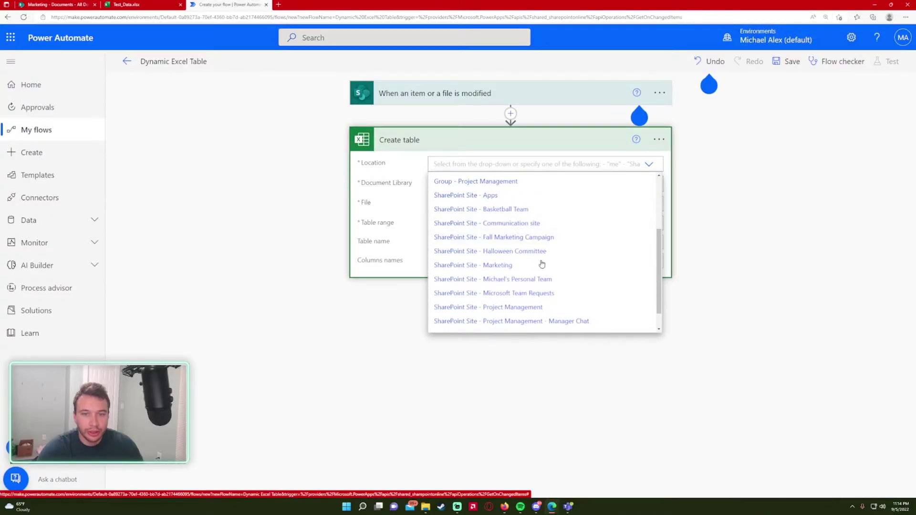
{"action": "left_click", "coordinate": [486, 268]}
{"action": "left_click", "coordinate": [488, 187]}
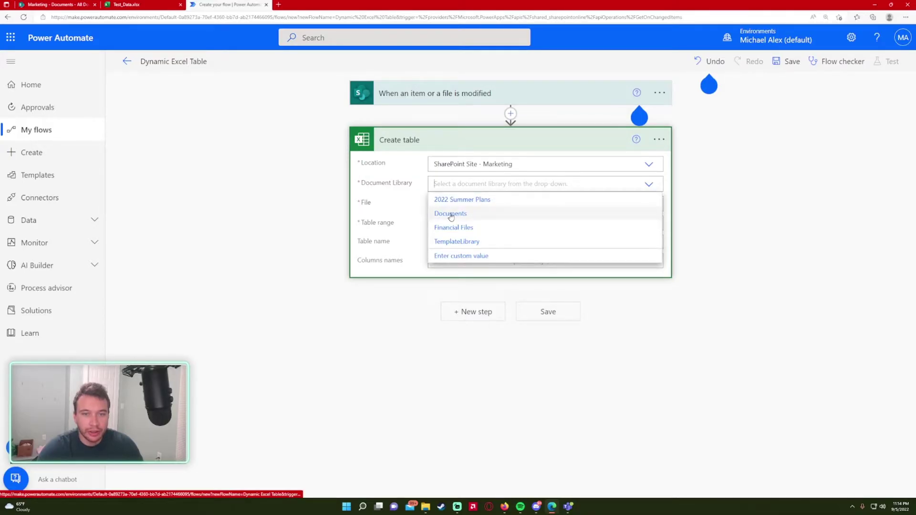
{"action": "left_click", "coordinate": [452, 218]}
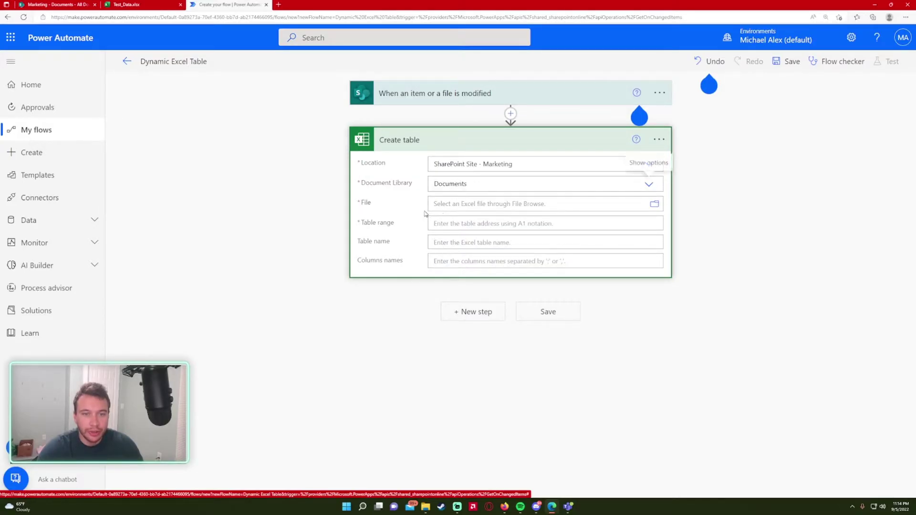
Set File to '/' followed by the trigger's File name with extension.
{"action": "left_click", "coordinate": [459, 205]}
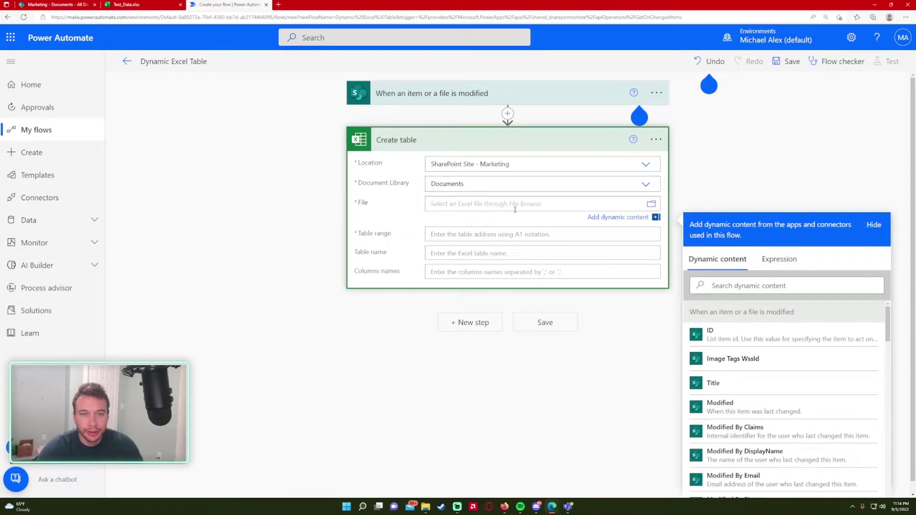
{"action": "scroll", "coordinate": [759, 365], "scroll_direction": "down", "scroll_amount": 4}
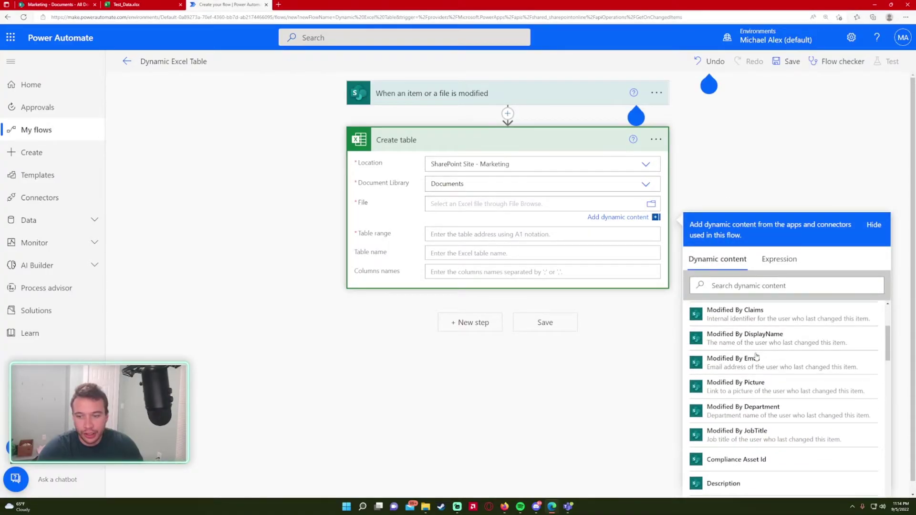
{"action": "scroll", "coordinate": [764, 369], "scroll_direction": "down", "scroll_amount": 6}
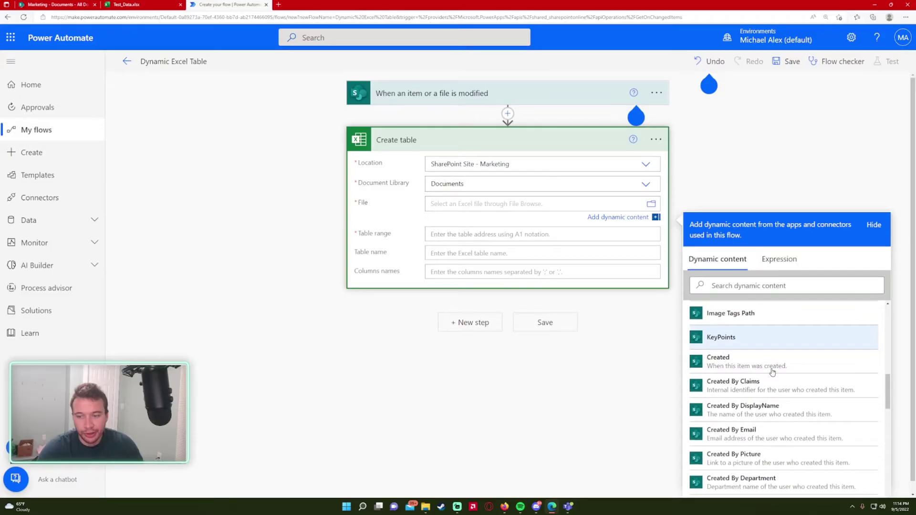
{"action": "scroll", "coordinate": [774, 374], "scroll_direction": "down", "scroll_amount": 6}
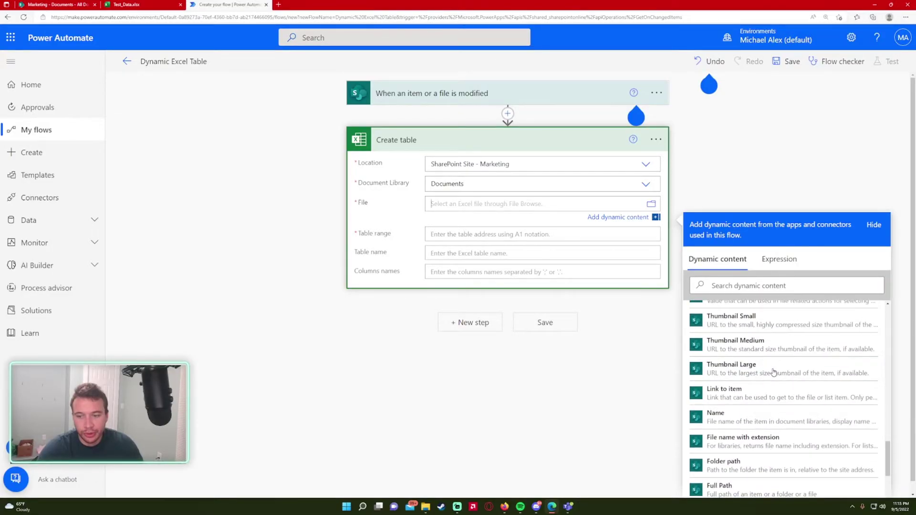
{"action": "scroll", "coordinate": [770, 381], "scroll_direction": "down", "scroll_amount": 2}
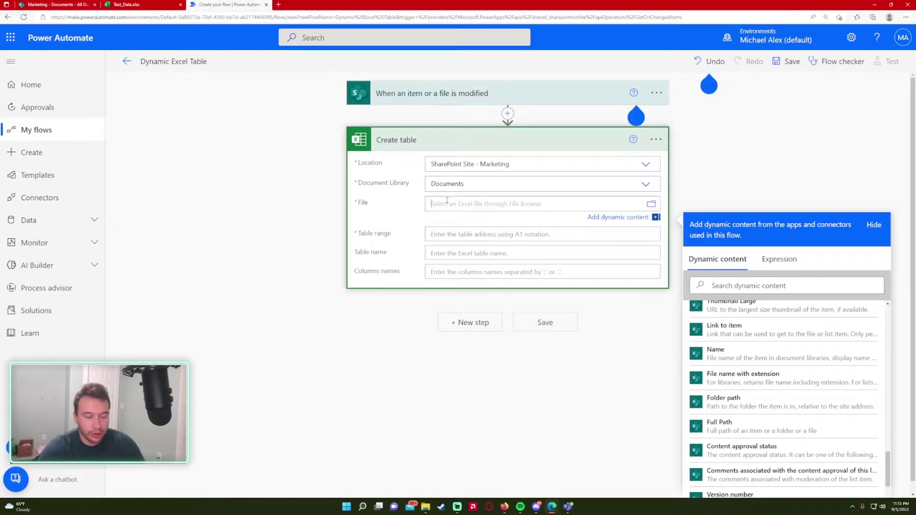
{"action": "type", "text": "/"}
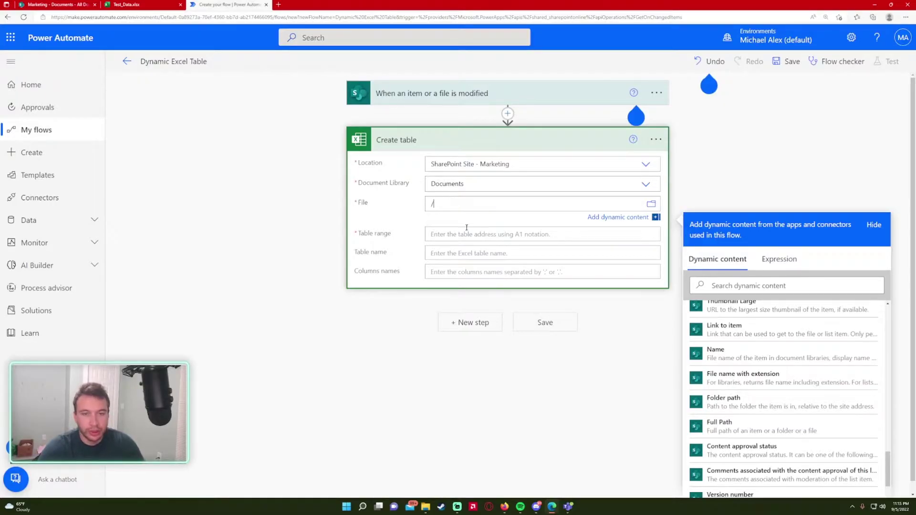
{"action": "left_click", "coordinate": [747, 382]}
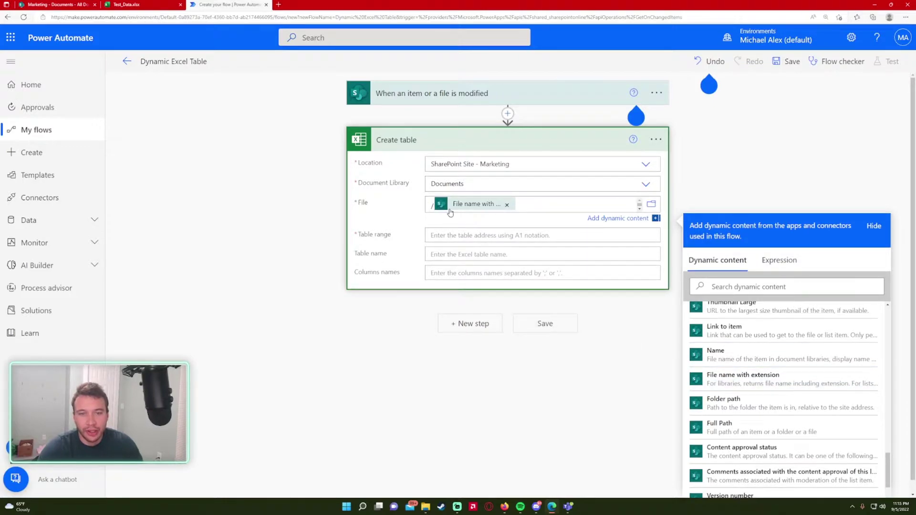
{"action": "left_click", "coordinate": [394, 209]}
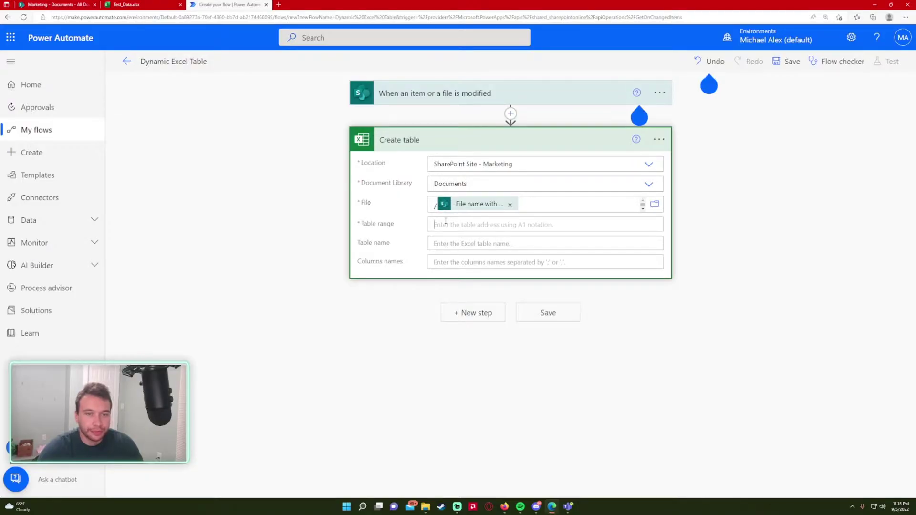
Paste =OFFSET(Sheet1!A1,0,0,SUBTOTAL(103,Sheet1!$A:$A),14) from the notes into Table range.
{"action": "left_click", "coordinate": [462, 224]}
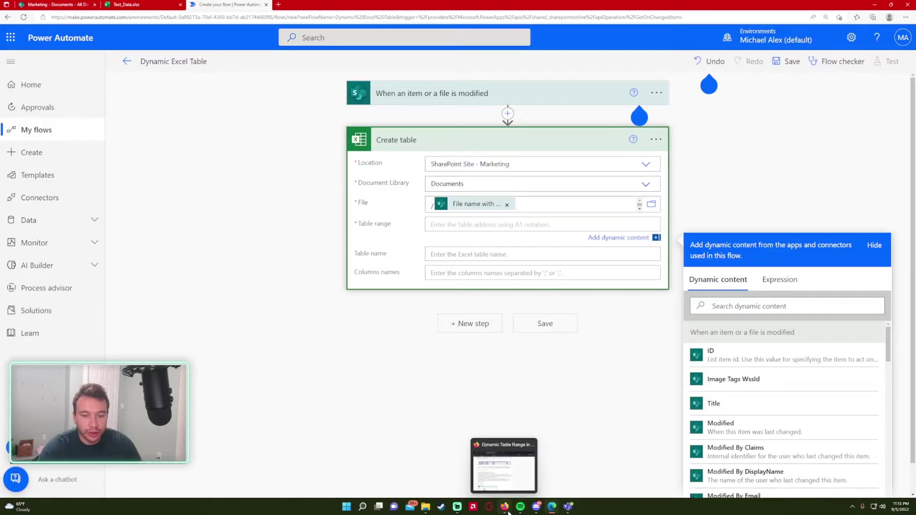
{"action": "left_click", "coordinate": [509, 489]}
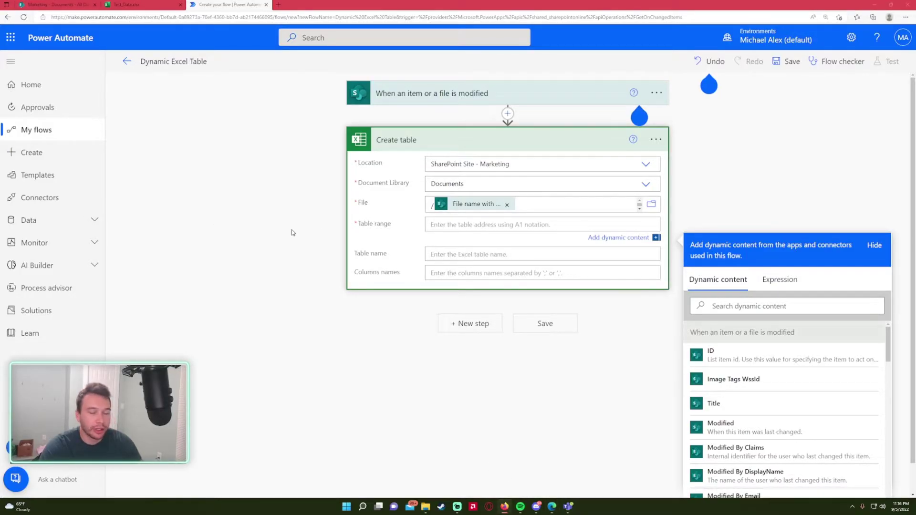
{"action": "left_click", "coordinate": [513, 224]}
{"action": "type", "text": "=OFFSET(Sheet1!A1,0,0,SUBTOTAL(103,Sheet1!$A:$A),14)"}
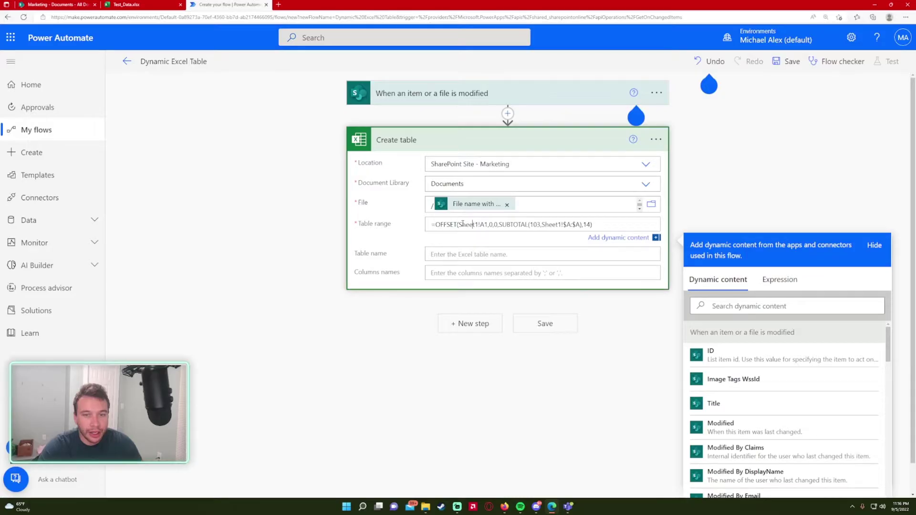
Check the formula's Sheet1 reference against the workbook's sheet name.
{"action": "left_click", "coordinate": [133, 4]}
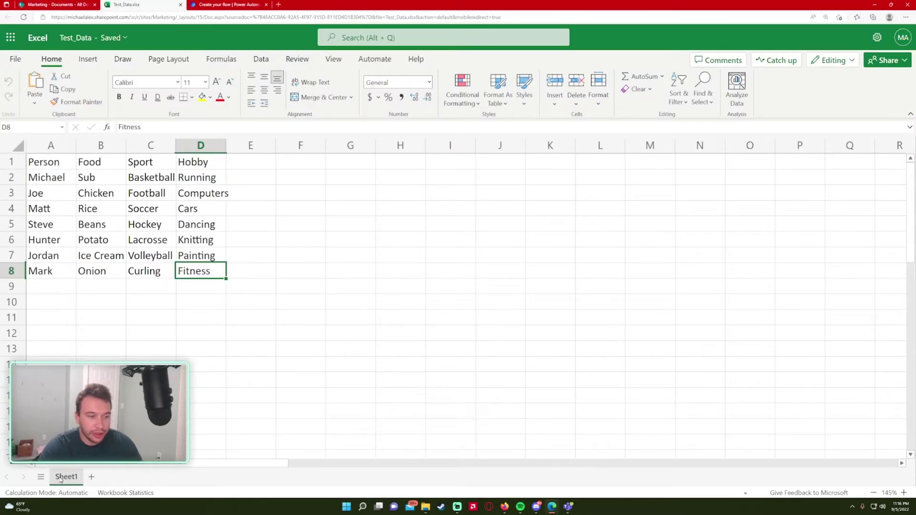
{"action": "left_click", "coordinate": [231, 5]}
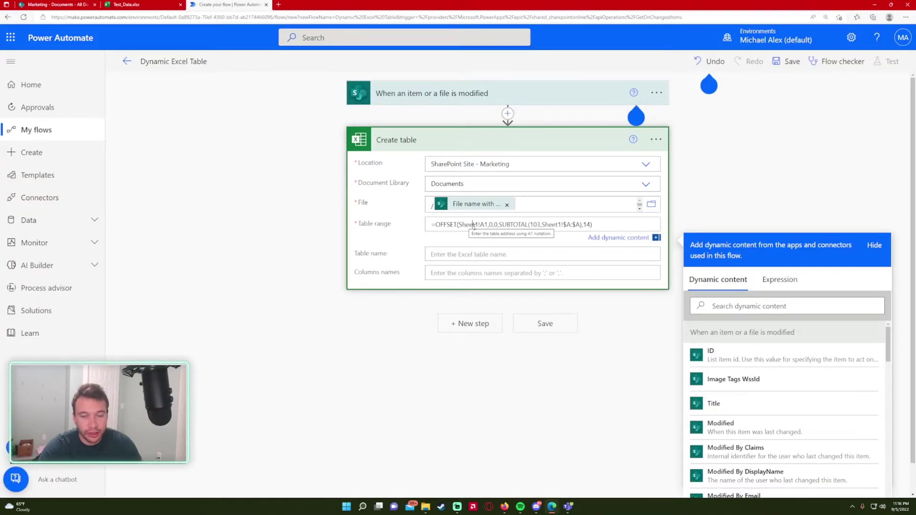
{"action": "left_click_drag", "start_coordinate": [468, 225], "coordinate": [477, 224]}
{"action": "left_click", "coordinate": [463, 225]}
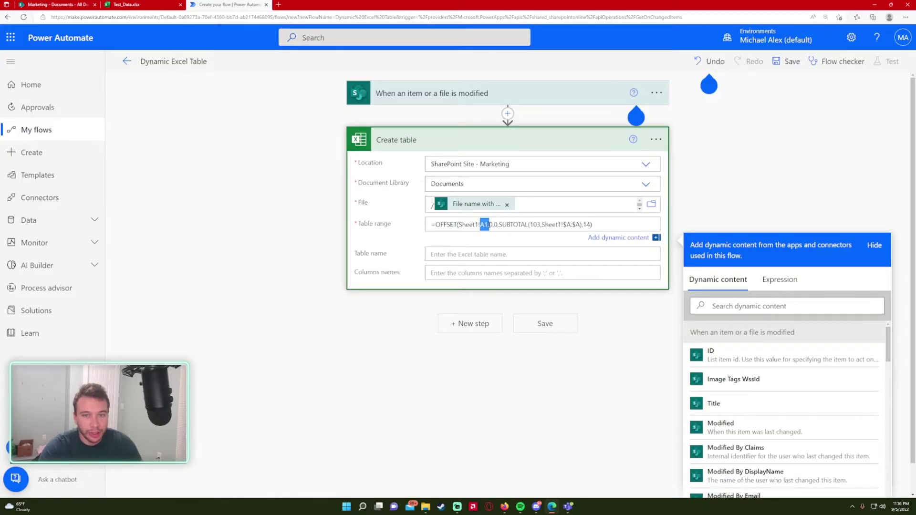
{"action": "left_click", "coordinate": [503, 224]}
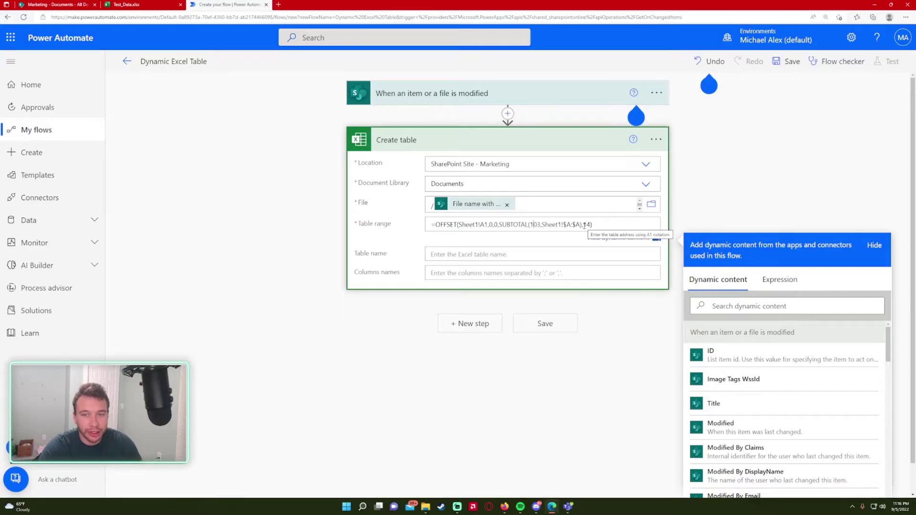
Change the OFFSET column count from 14 to 4, matching the four headers, and save the flow.
{"action": "left_click_drag", "start_coordinate": [586, 224], "coordinate": [590, 224]}
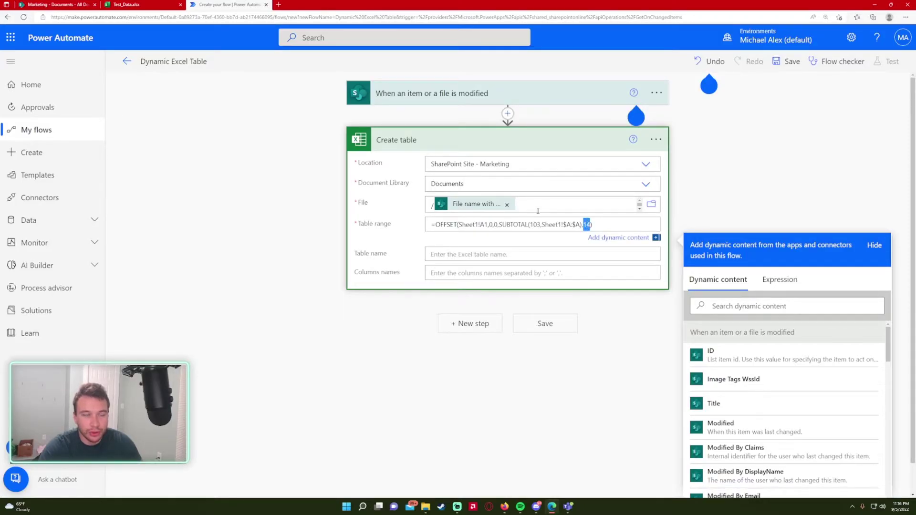
{"action": "left_click", "coordinate": [126, 4]}
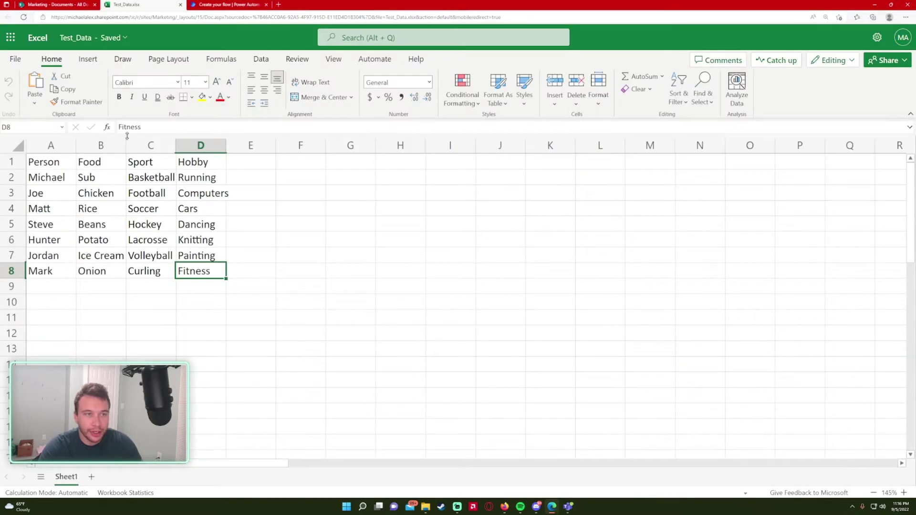
{"action": "left_click_drag", "start_coordinate": [51, 160], "coordinate": [201, 162]}
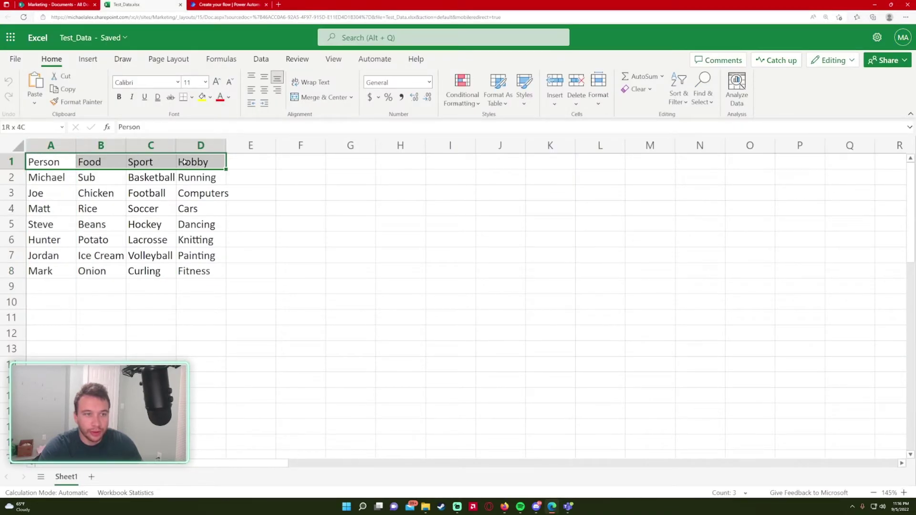
{"action": "left_click", "coordinate": [229, 4]}
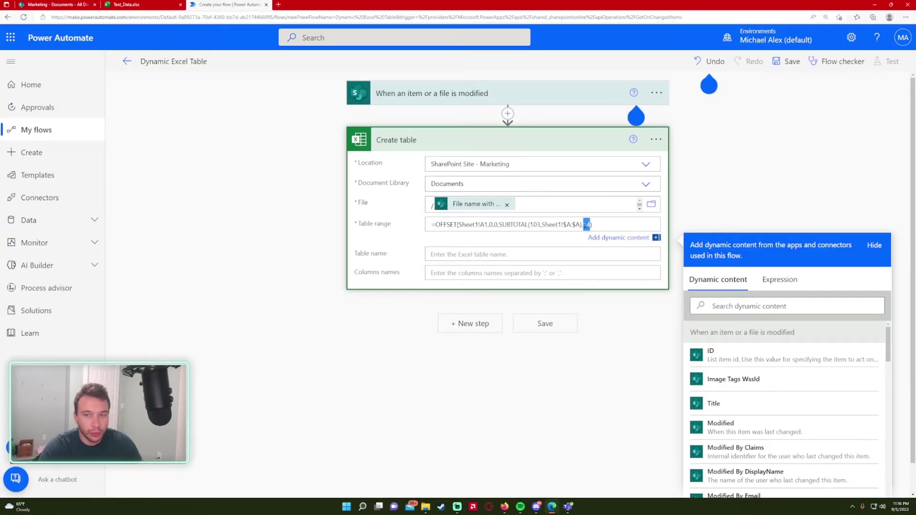
{"action": "type", "text": "4"}
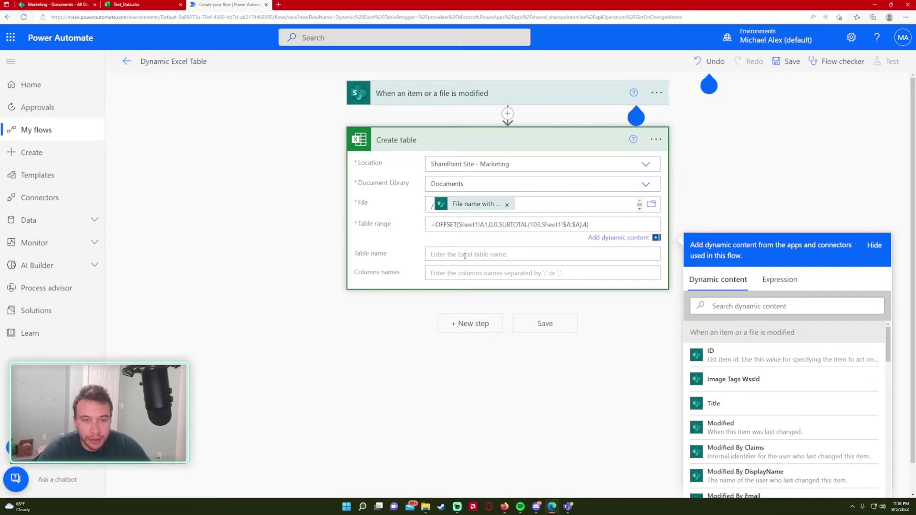
{"action": "left_click", "coordinate": [556, 326]}
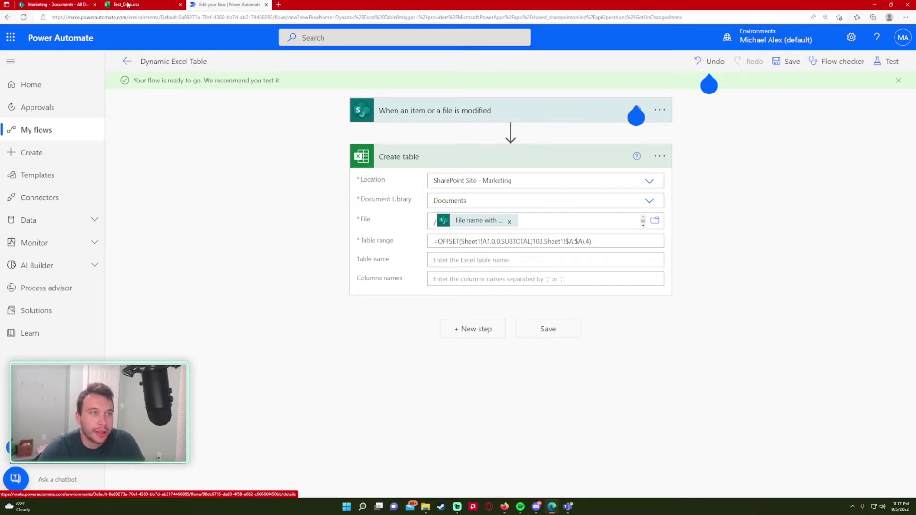
Go to the Marketing site's SharePoint Documents library listing Test_Data.xlsx.
{"action": "left_click", "coordinate": [80, 4]}
{"action": "left_click", "coordinate": [244, 5]}
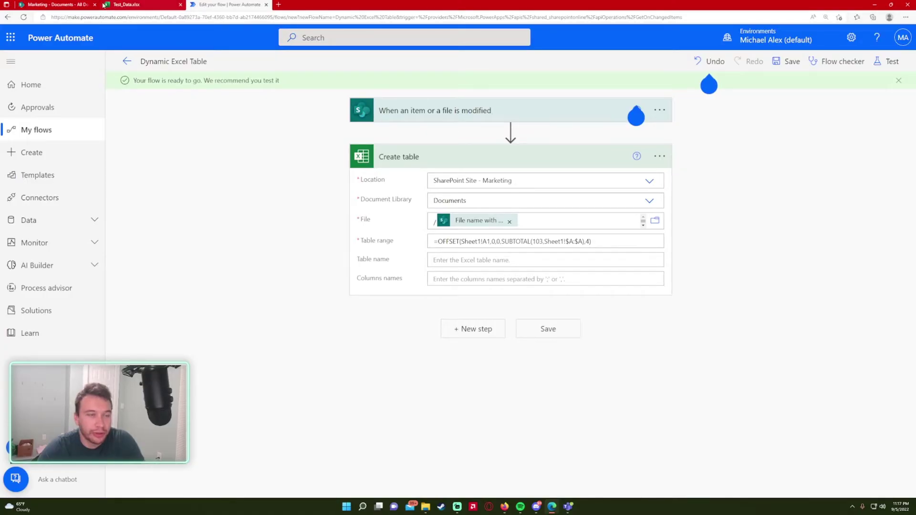
{"action": "left_click", "coordinate": [101, 5]}
Attempt to rename Test_Data.xlsx, deleting and retyping its final letter.
{"action": "left_click", "coordinate": [429, 374]}
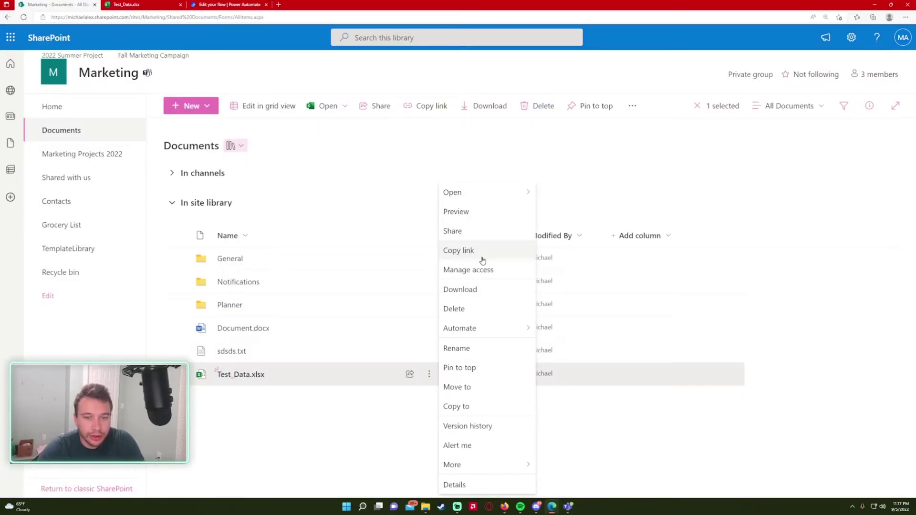
{"action": "left_click", "coordinate": [491, 342]}
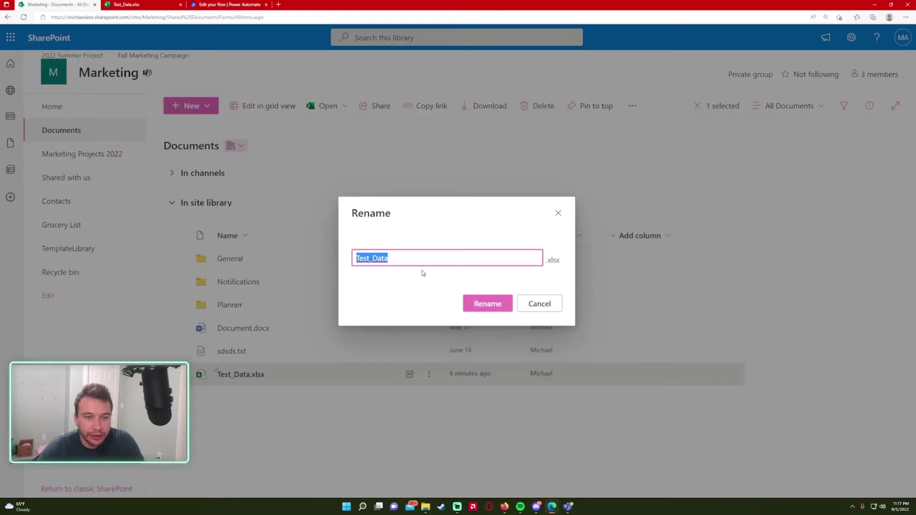
{"action": "left_click", "coordinate": [403, 257]}
{"action": "left_click", "coordinate": [181, 5]}
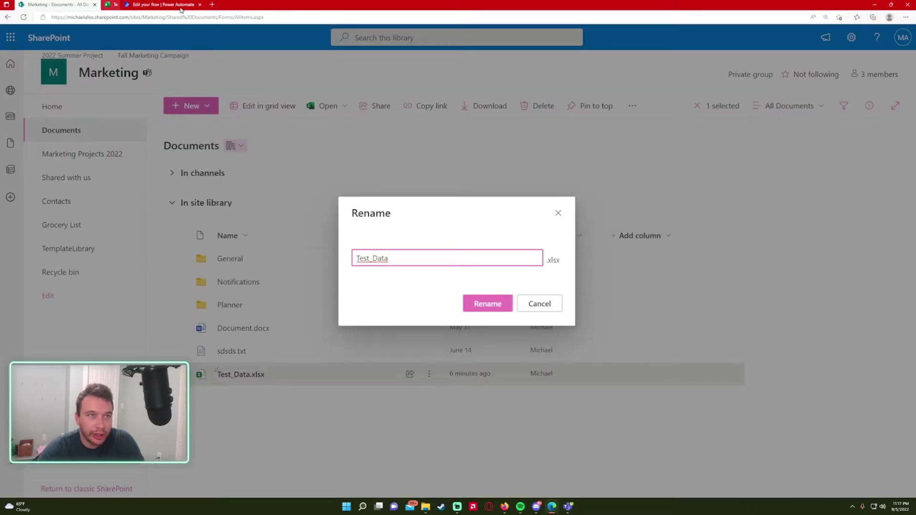
{"action": "left_click", "coordinate": [434, 263]}
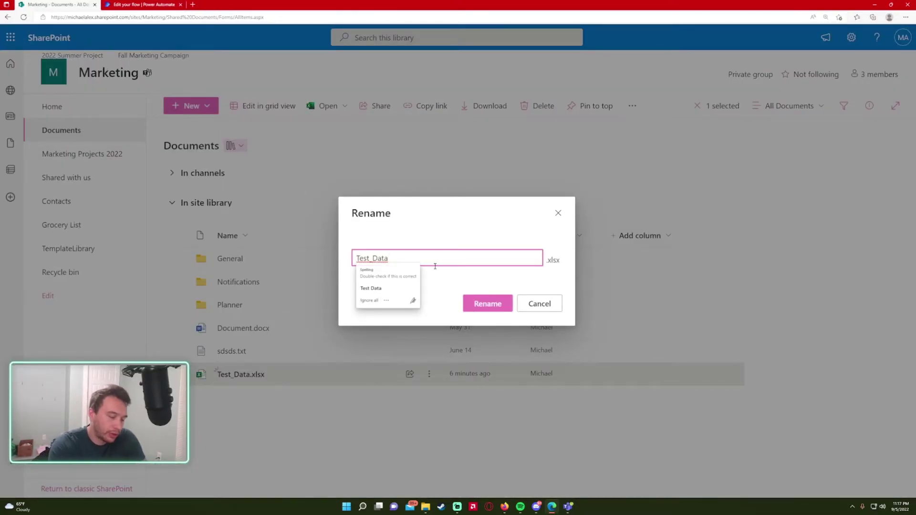
{"action": "key", "text": "BackSpace"}
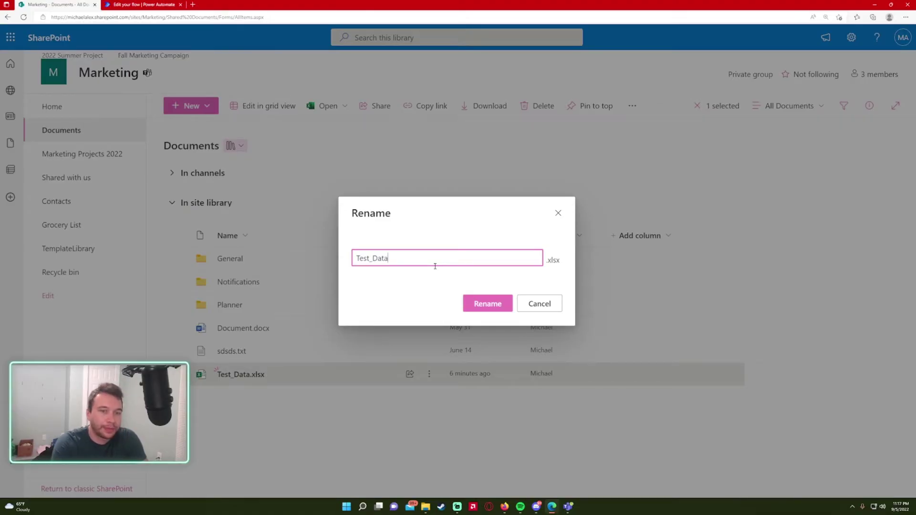
{"action": "type", "text": "a"}
{"action": "left_click", "coordinate": [481, 303]}
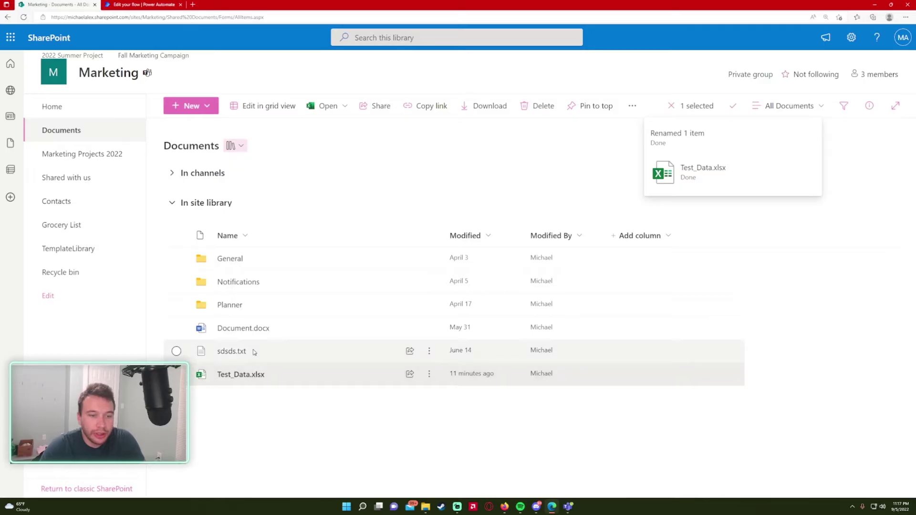
Refresh the library, rename the file to Test_Dat.xlsx, and return to the flow in Power Automate.
{"action": "key", "text": "F5"}
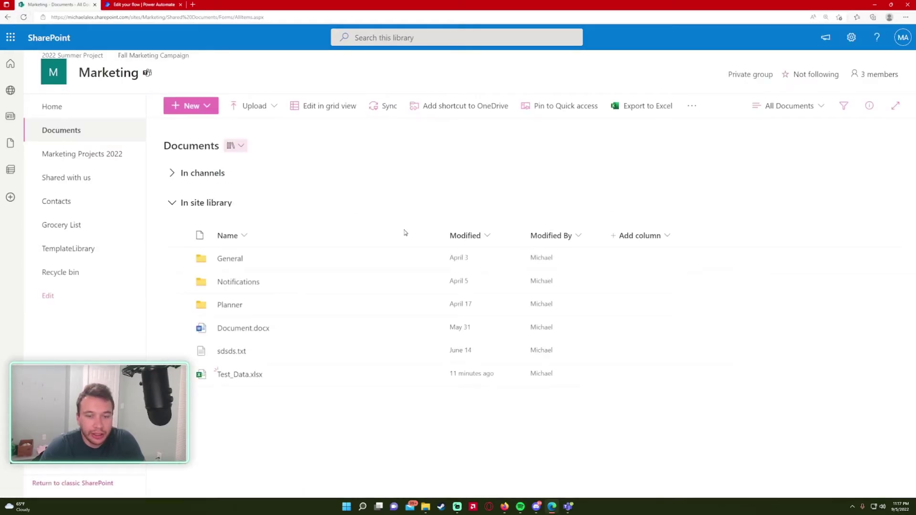
{"action": "left_click", "coordinate": [467, 377]}
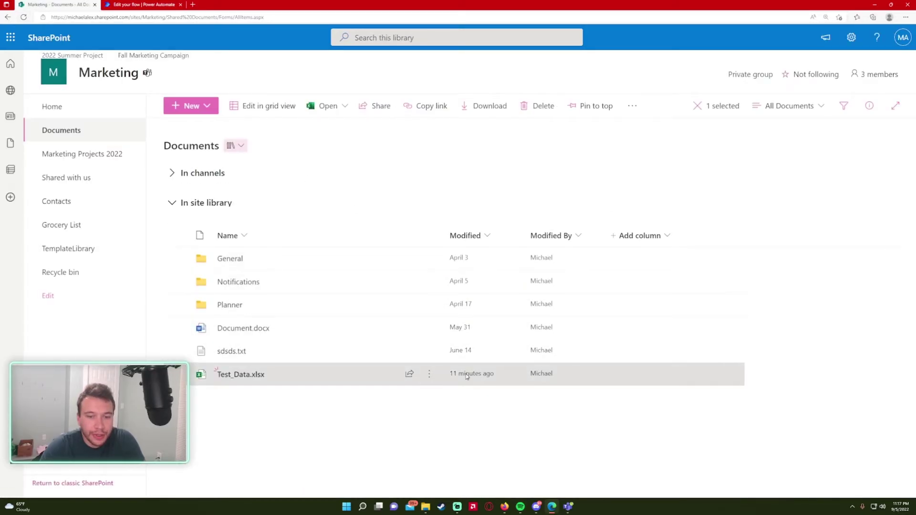
{"action": "right_click", "coordinate": [438, 382]}
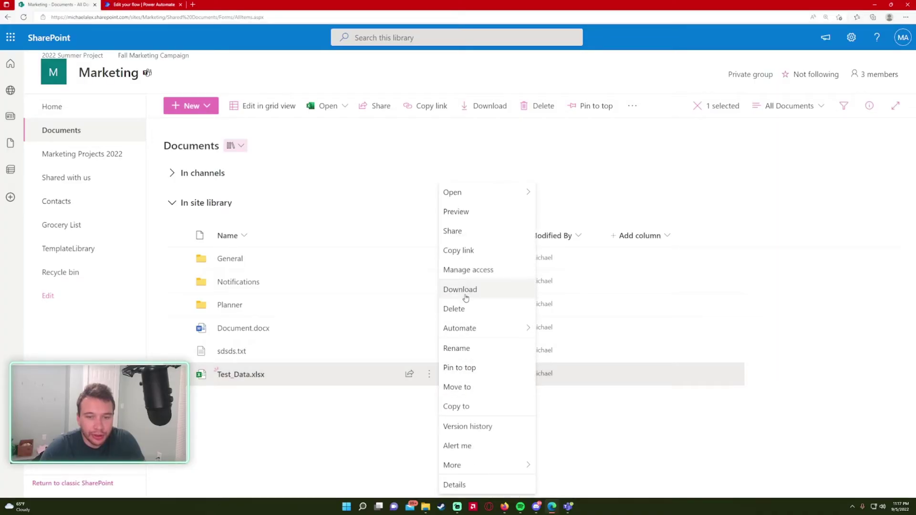
{"action": "left_click", "coordinate": [481, 348]}
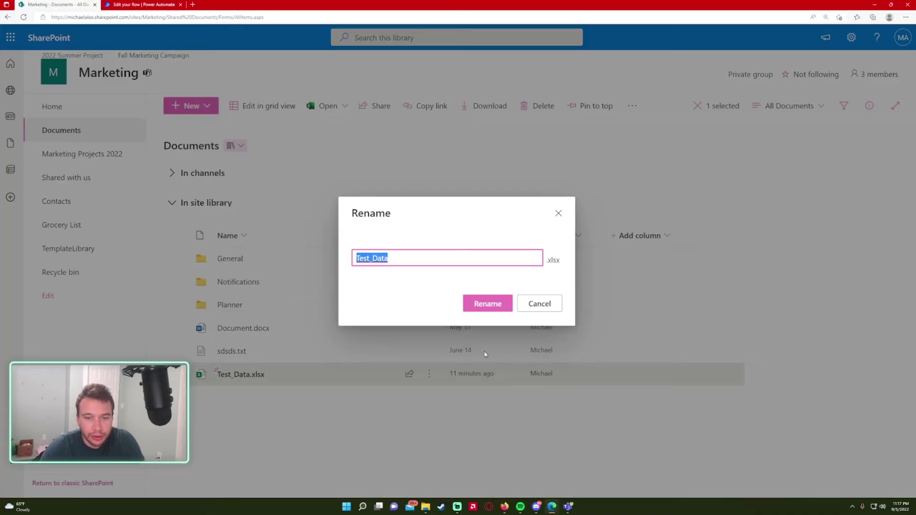
{"action": "left_click", "coordinate": [433, 260]}
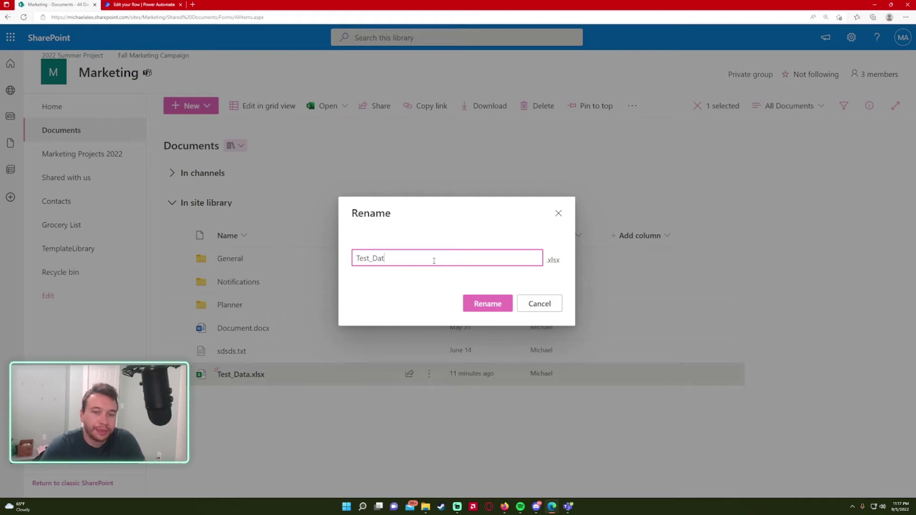
{"action": "left_click", "coordinate": [488, 305]}
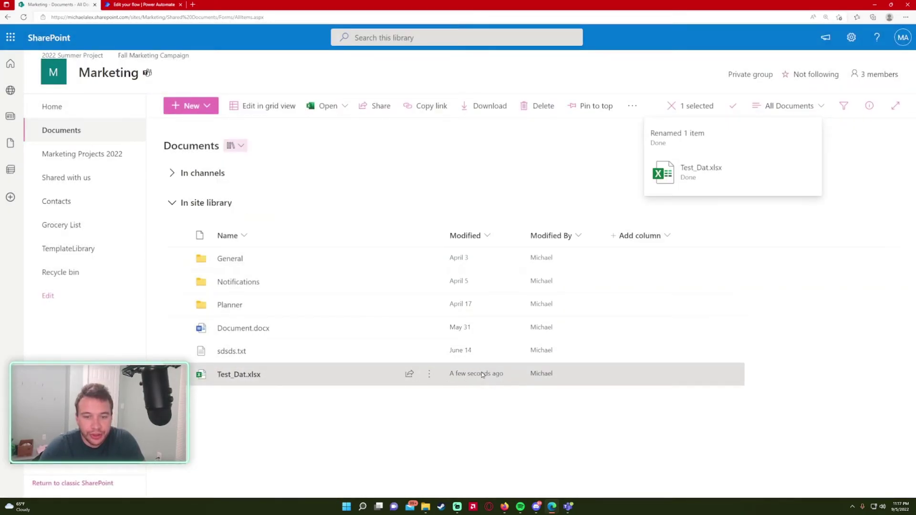
{"action": "left_click", "coordinate": [141, 4]}
Return to the flow's details page, dismiss the ready message and refresh the run history.
{"action": "left_click", "coordinate": [126, 61]}
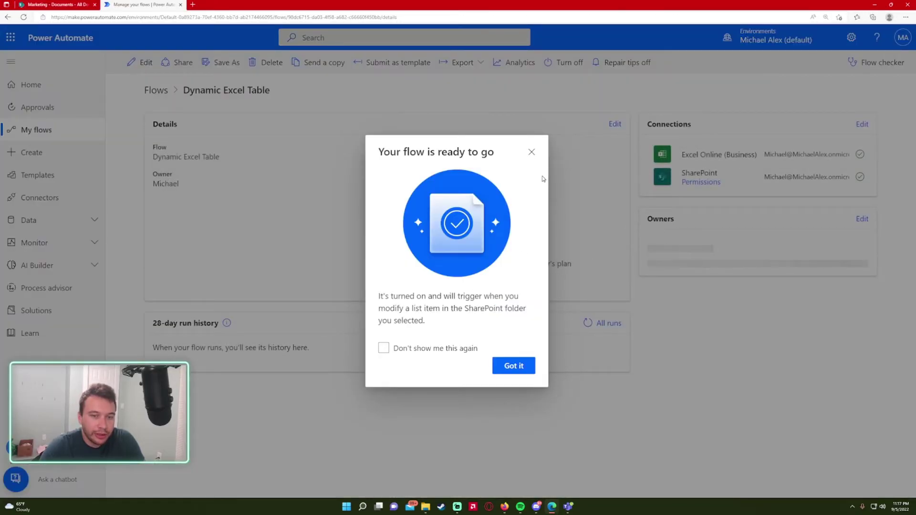
{"action": "left_click", "coordinate": [532, 153]}
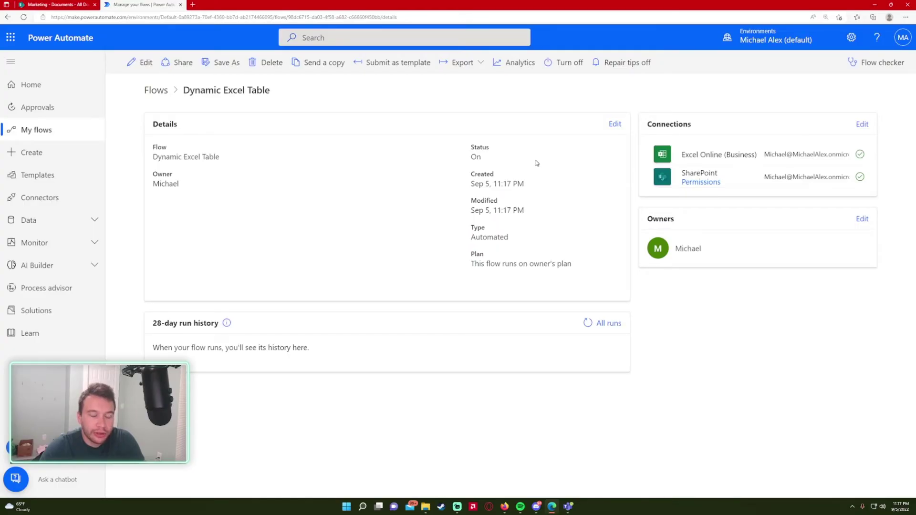
{"action": "left_click", "coordinate": [587, 322]}
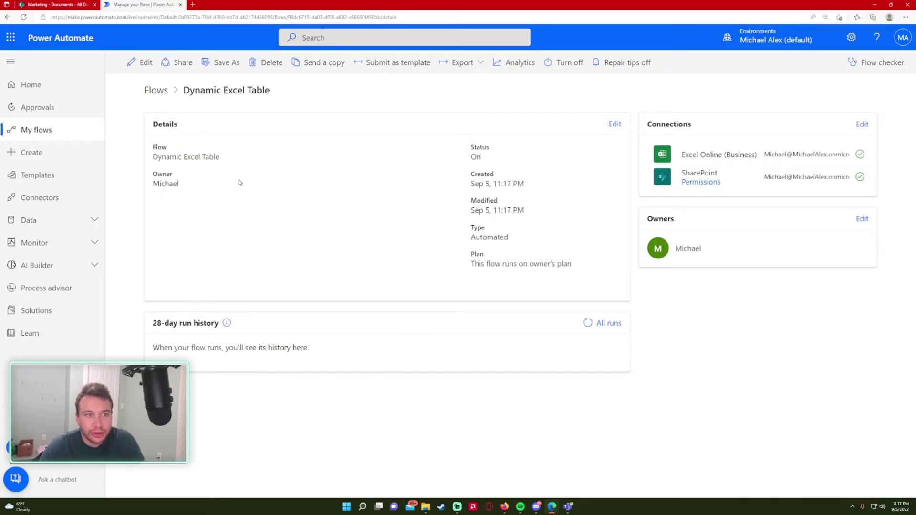
{"action": "left_click", "coordinate": [141, 62]}
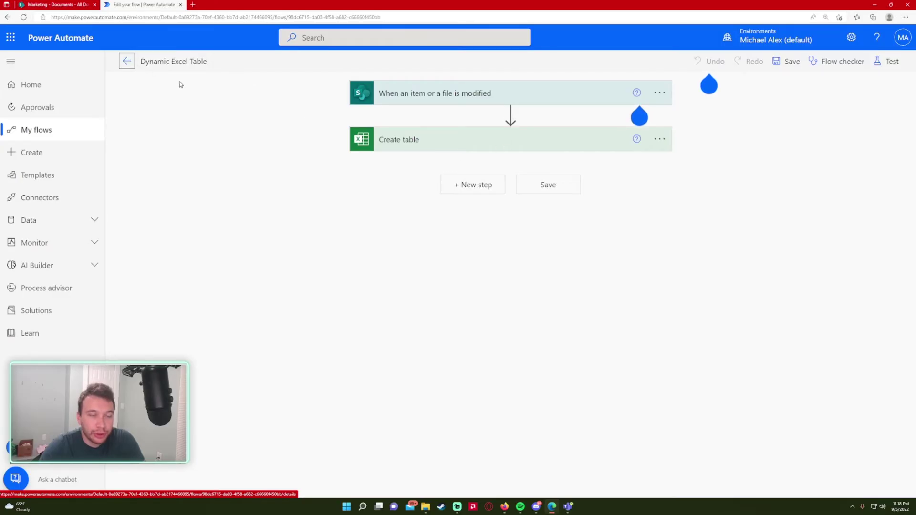
{"action": "left_click", "coordinate": [127, 61]}
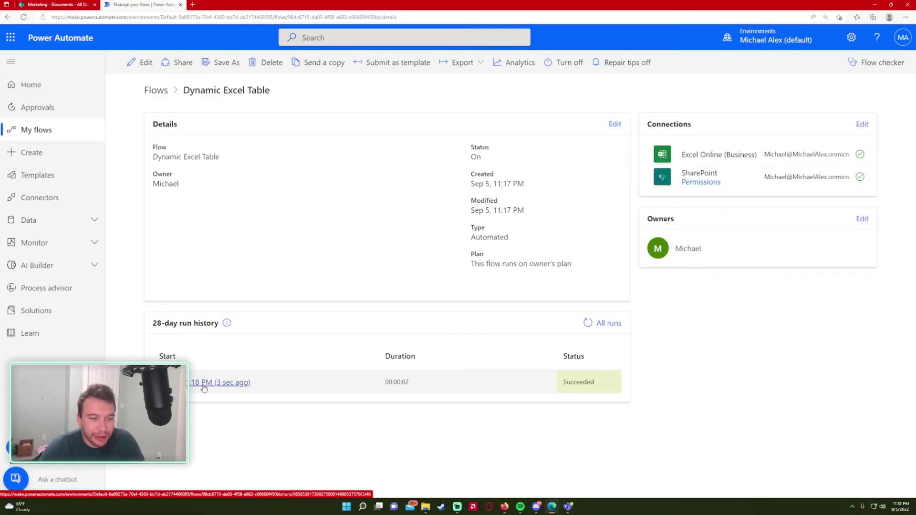
Inspect the latest successful run's trigger and Create table inputs and outputs.
{"action": "left_click", "coordinate": [224, 384]}
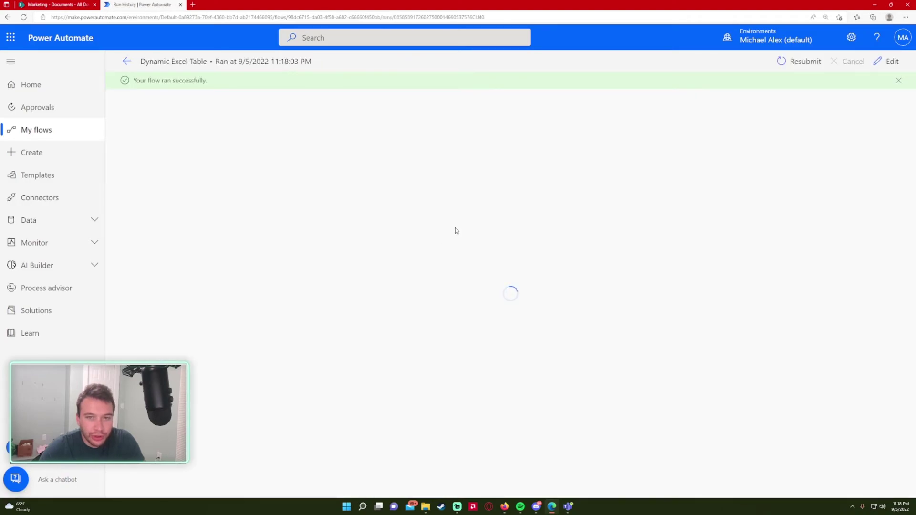
{"action": "left_click", "coordinate": [417, 126]}
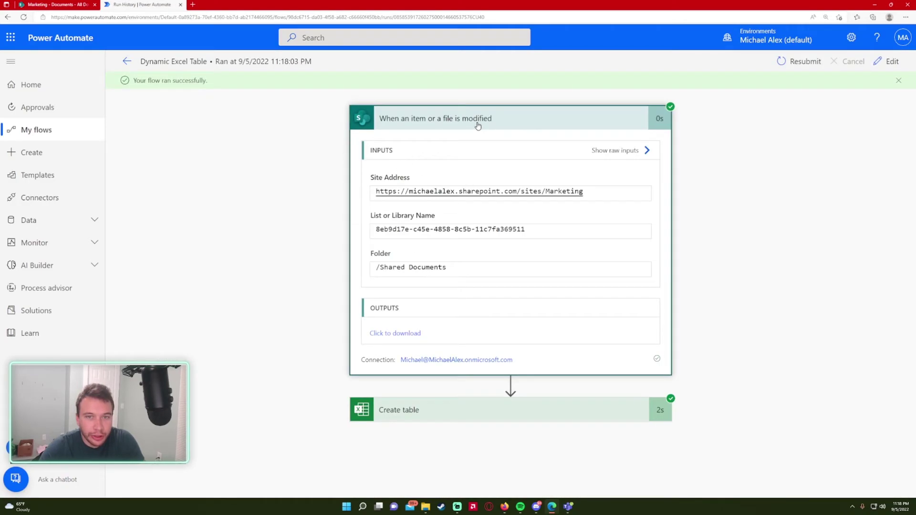
{"action": "left_click", "coordinate": [408, 411]}
{"action": "scroll", "coordinate": [300, 237], "scroll_direction": "down", "scroll_amount": 8}
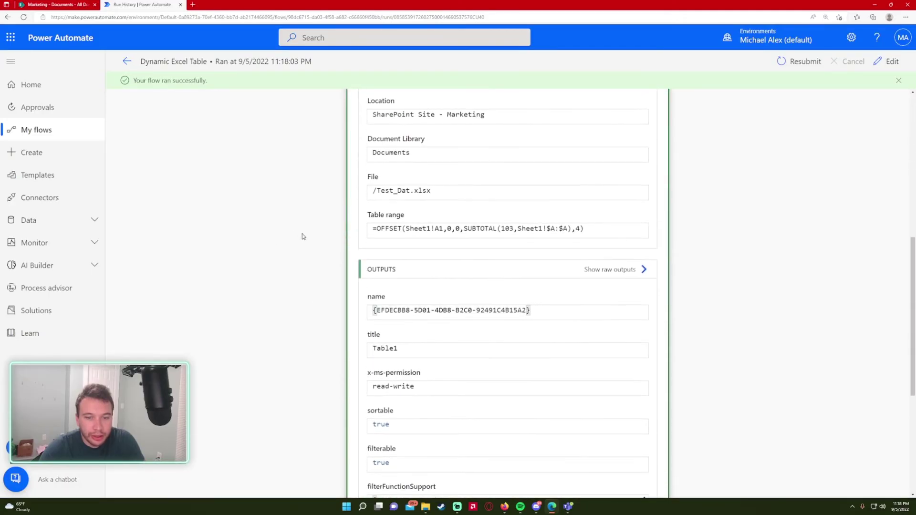
{"action": "scroll", "coordinate": [471, 232], "scroll_direction": "down", "scroll_amount": 5}
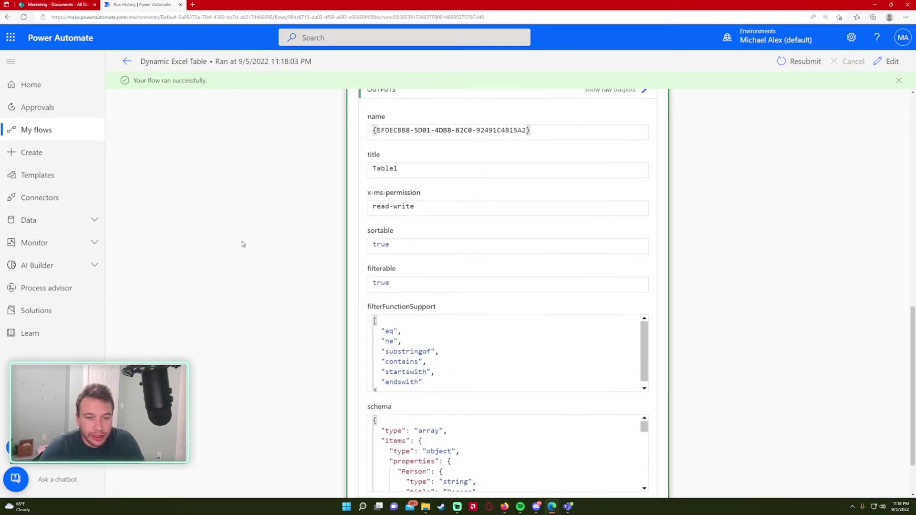
{"action": "scroll", "coordinate": [241, 243], "scroll_direction": "up", "scroll_amount": 8}
Open Test_Dat.xlsx from the Marketing documents library in the browser.
{"action": "left_click", "coordinate": [128, 62]}
{"action": "left_click", "coordinate": [55, 4]}
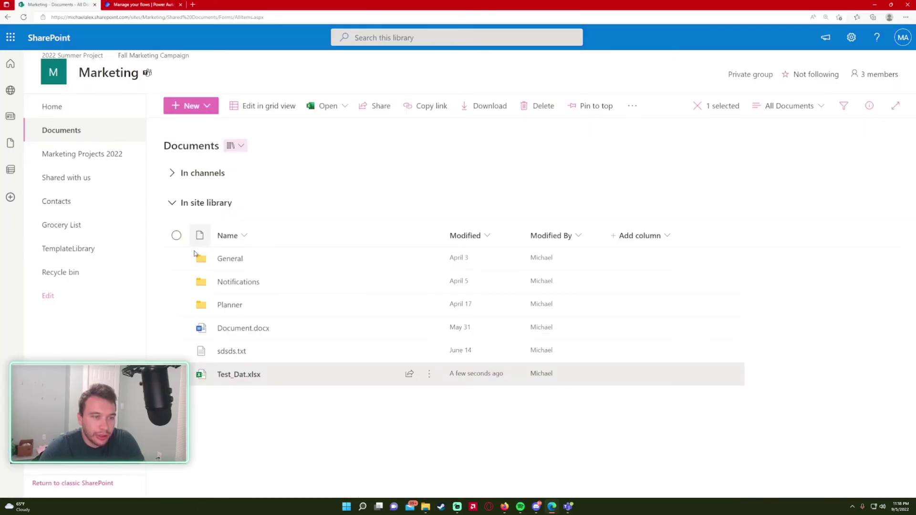
{"action": "left_click", "coordinate": [428, 374]}
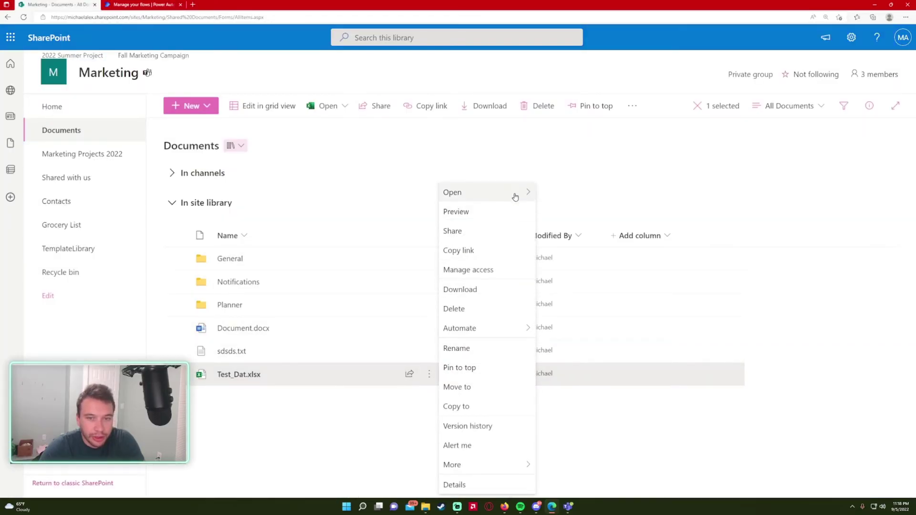
{"action": "mouse_move", "coordinate": [514, 192]}
{"action": "left_click", "coordinate": [555, 196]}
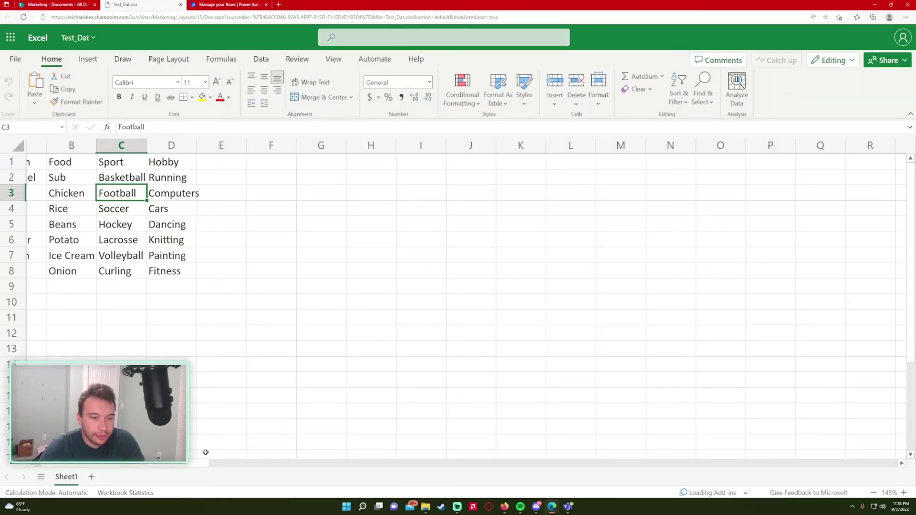
Look over the Test_Dat table by selecting header B1, a Sport cell, and empty cells C9 and F9.
{"action": "left_click", "coordinate": [157, 317]}
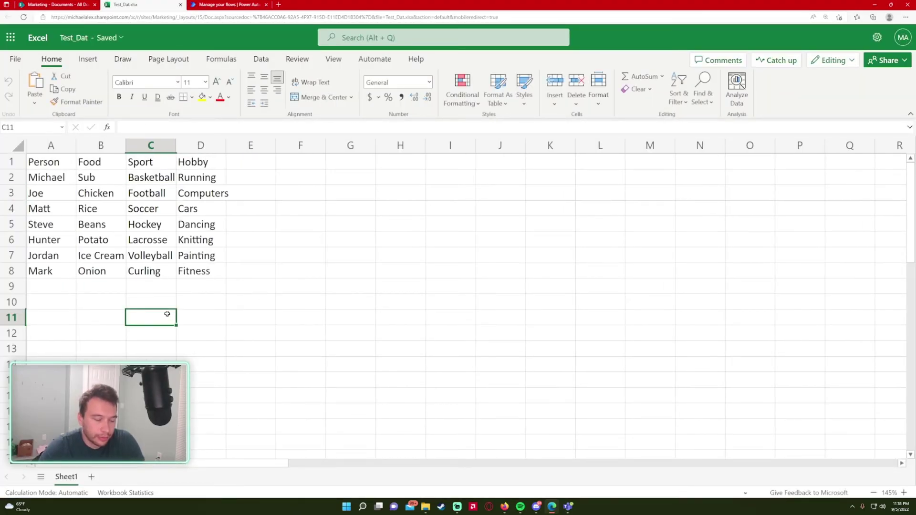
{"action": "scroll", "coordinate": [165, 310], "scroll_direction": "down", "scroll_amount": 3}
{"action": "left_click", "coordinate": [87, 159]}
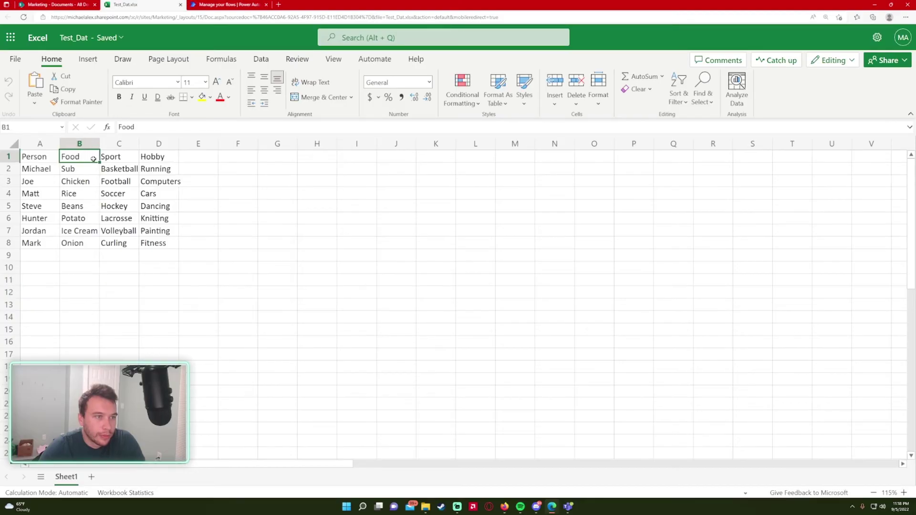
{"action": "left_click", "coordinate": [108, 209]}
{"action": "left_click", "coordinate": [107, 253]}
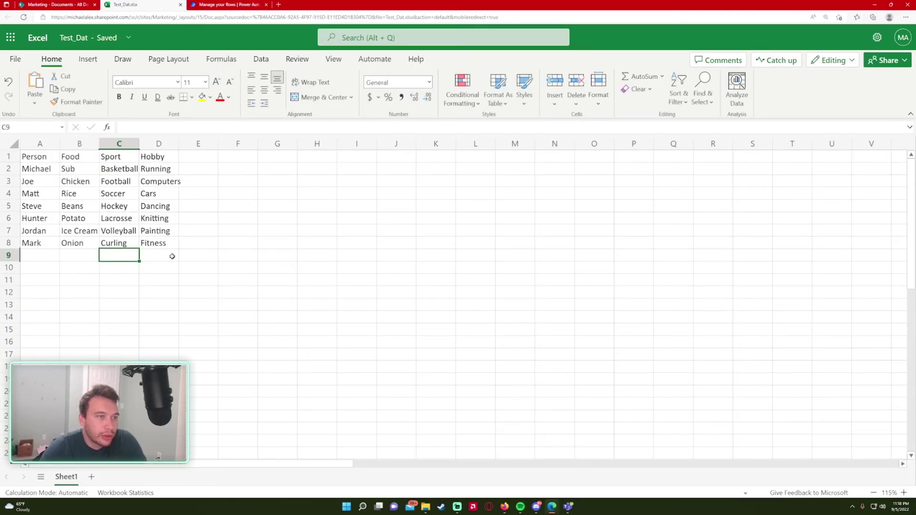
{"action": "left_click", "coordinate": [223, 254]}
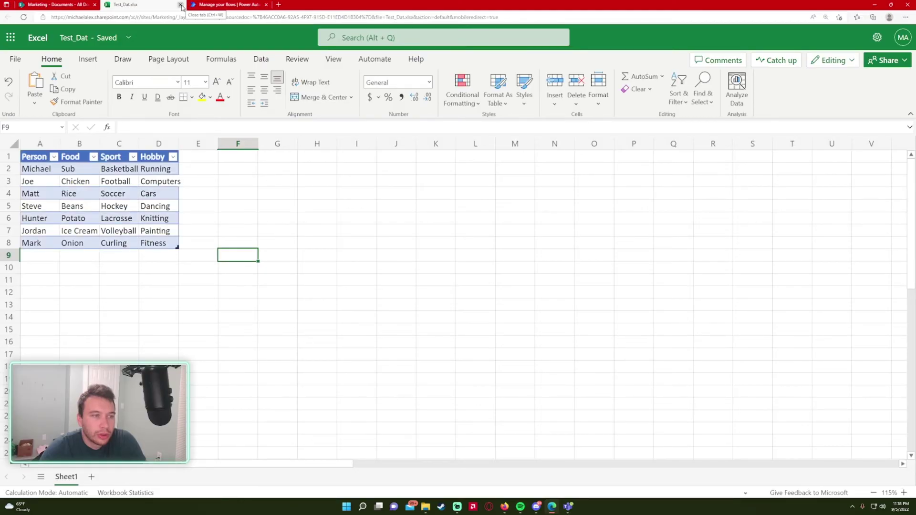
Check the empty cells below the data, then select all of Table1 starting from A1.
{"action": "left_click", "coordinate": [164, 266]}
{"action": "left_click_drag", "start_coordinate": [210, 264], "coordinate": [136, 261]}
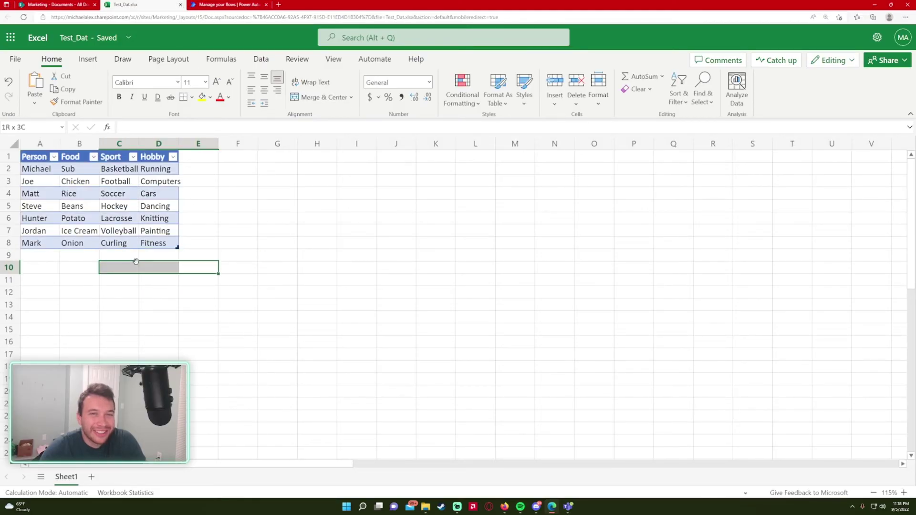
{"action": "left_click", "coordinate": [136, 261]}
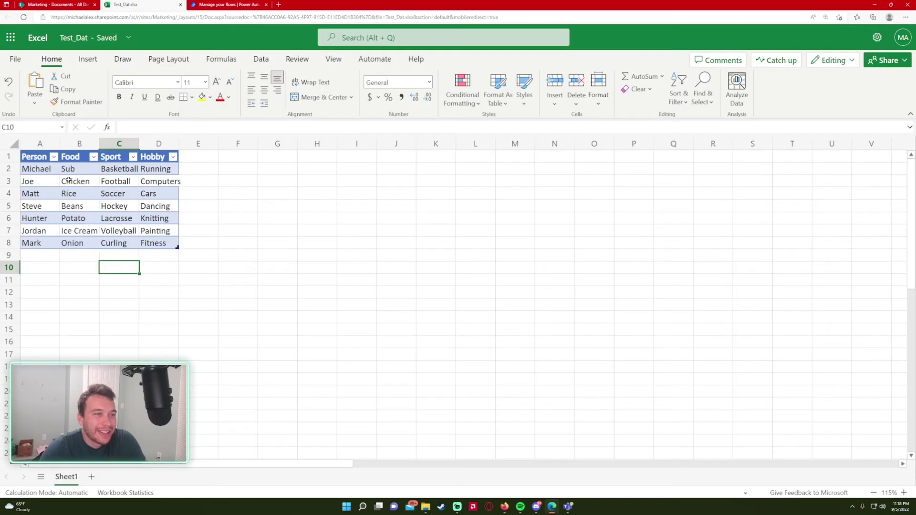
{"action": "left_click", "coordinate": [49, 159]}
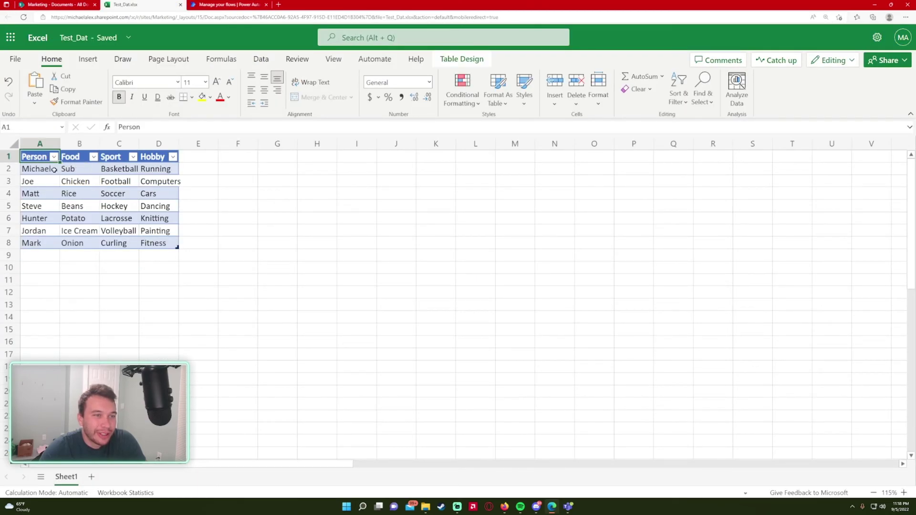
{"action": "key", "text": "ctrl+End"}
{"action": "key", "text": "ctrl+a"}
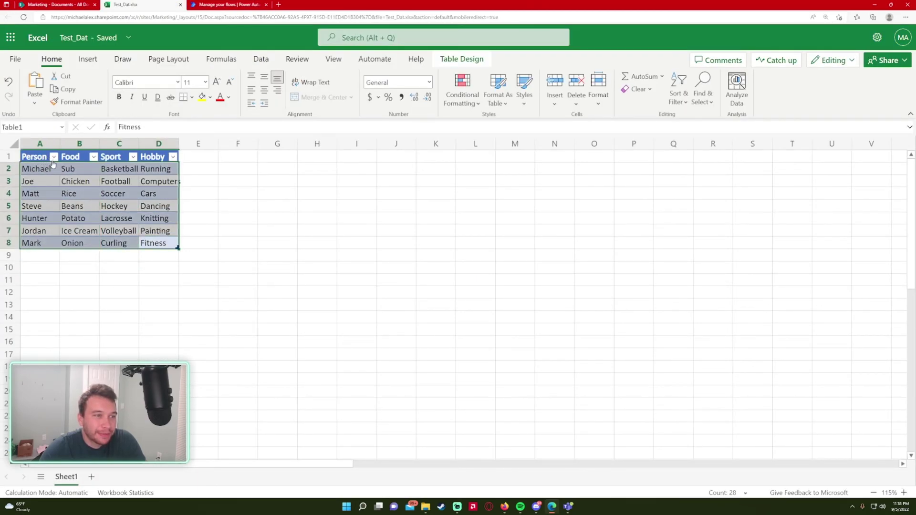
Sort Table1 by Person A to Z, dismissing the change notice and the replace prompt.
{"action": "left_click", "coordinate": [53, 157]}
{"action": "scroll", "coordinate": [117, 361], "scroll_direction": "down", "scroll_amount": 1}
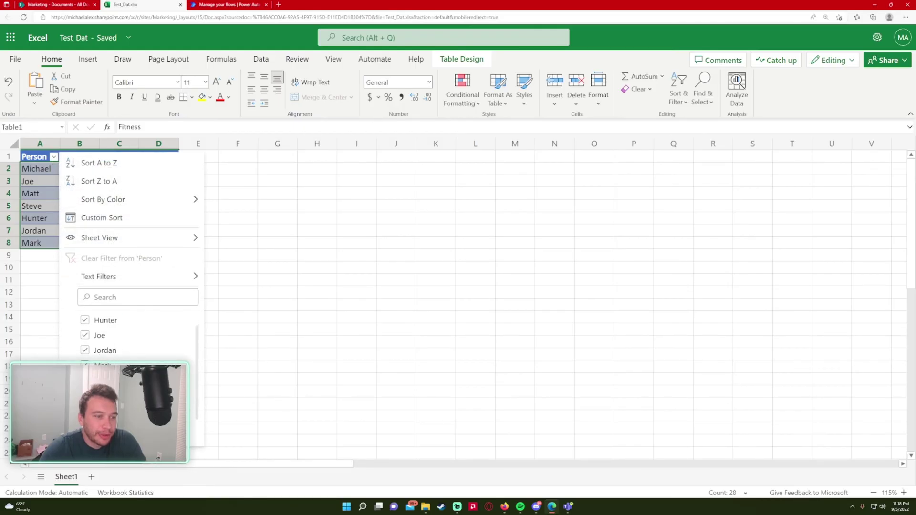
{"action": "scroll", "coordinate": [117, 334], "scroll_direction": "up", "scroll_amount": 1}
{"action": "left_click", "coordinate": [27, 180]}
{"action": "left_click", "coordinate": [456, 280]}
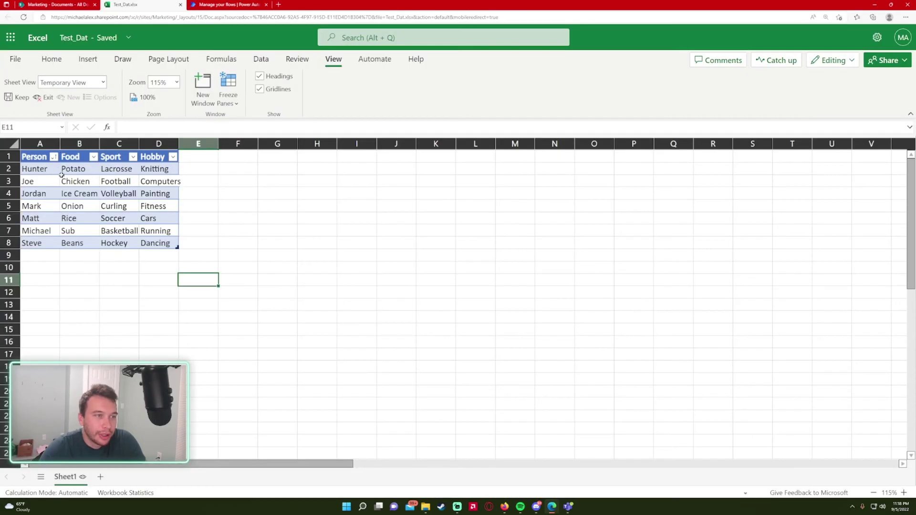
{"action": "left_click_drag", "start_coordinate": [80, 182], "coordinate": [143, 209]}
{"action": "left_click", "coordinate": [528, 286]}
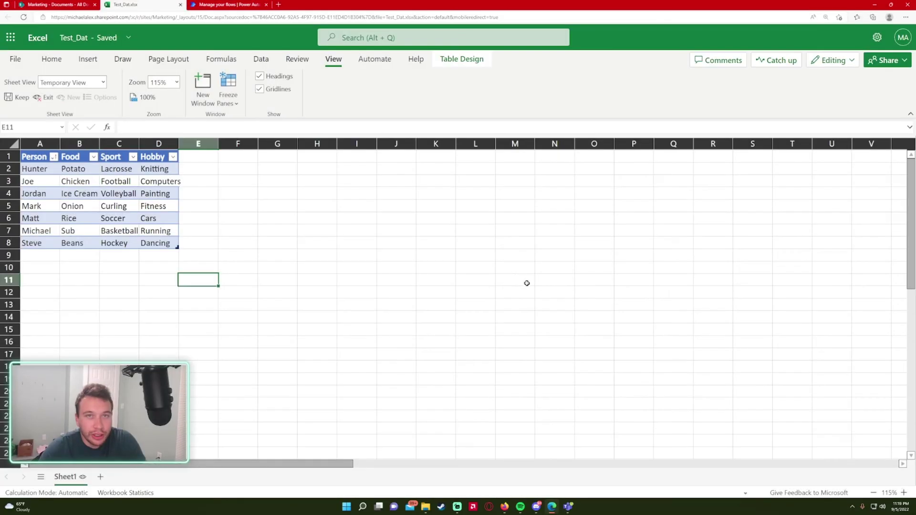
{"action": "left_click", "coordinate": [239, 5]}
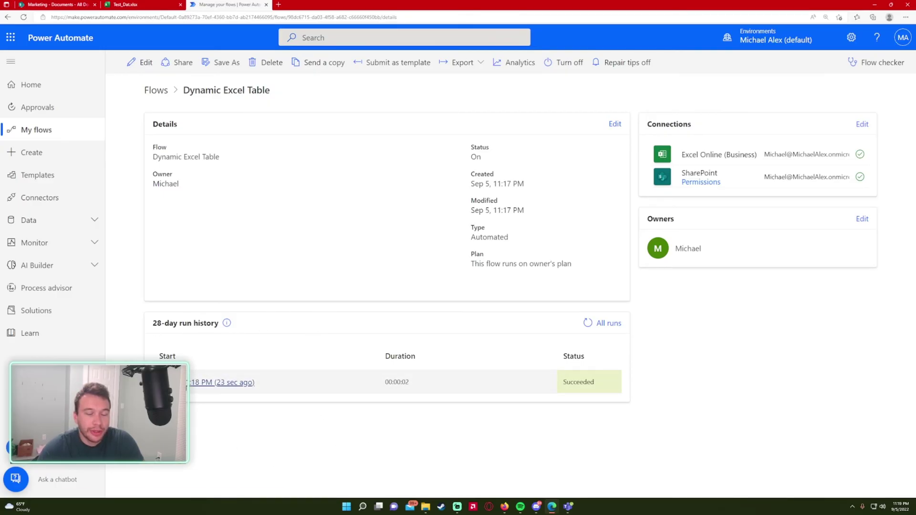
{"action": "left_click", "coordinate": [55, 5]}
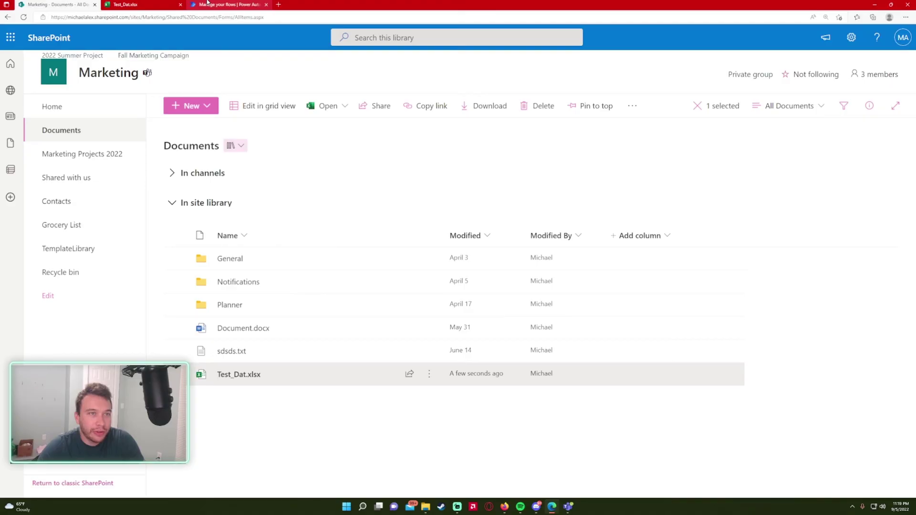
{"action": "left_click", "coordinate": [207, 4]}
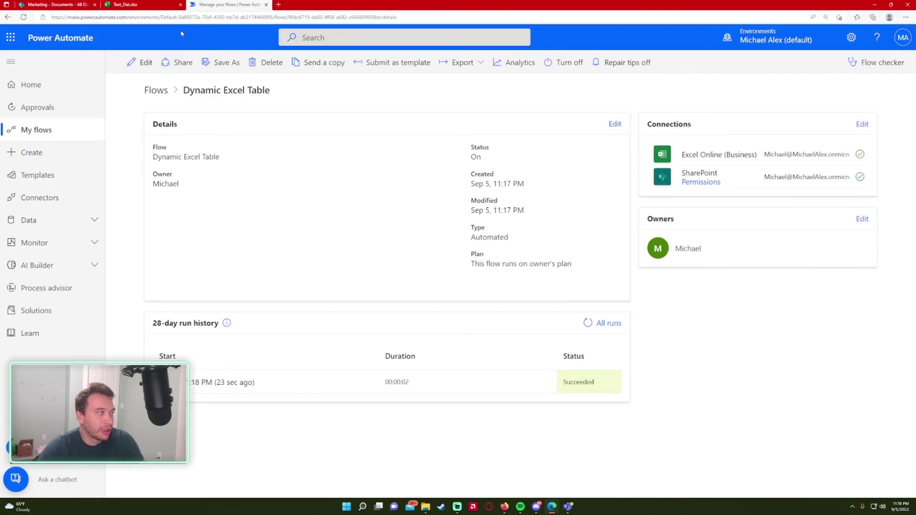